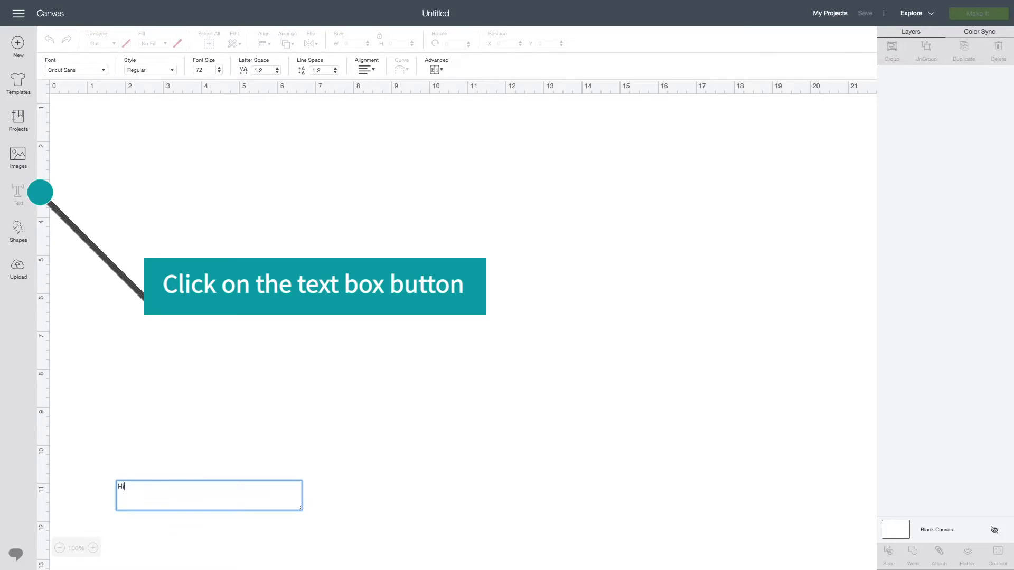
- Enter the text "Hi, my name is Sam" in a new text box
text(name i)
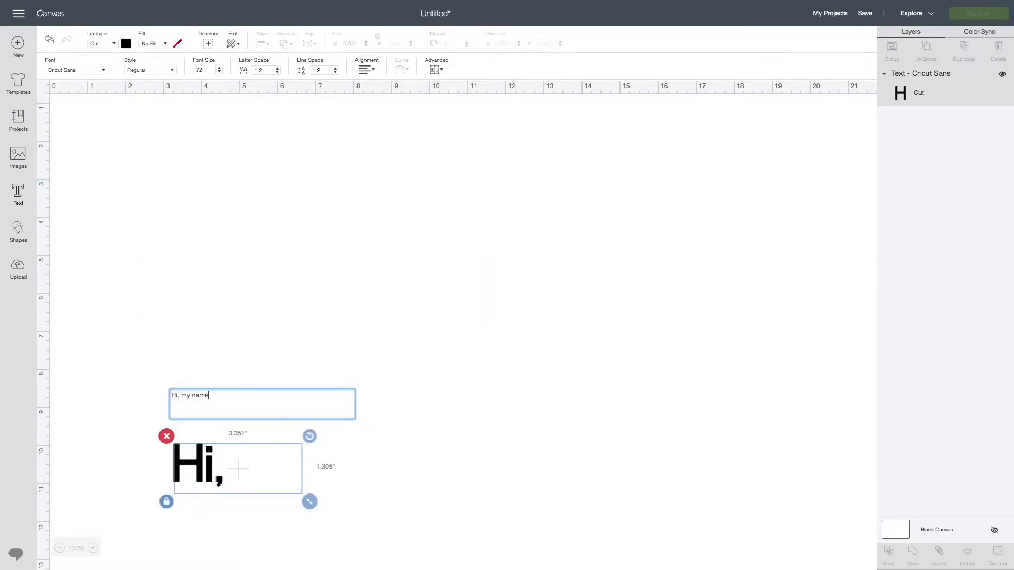
text(s Sam)
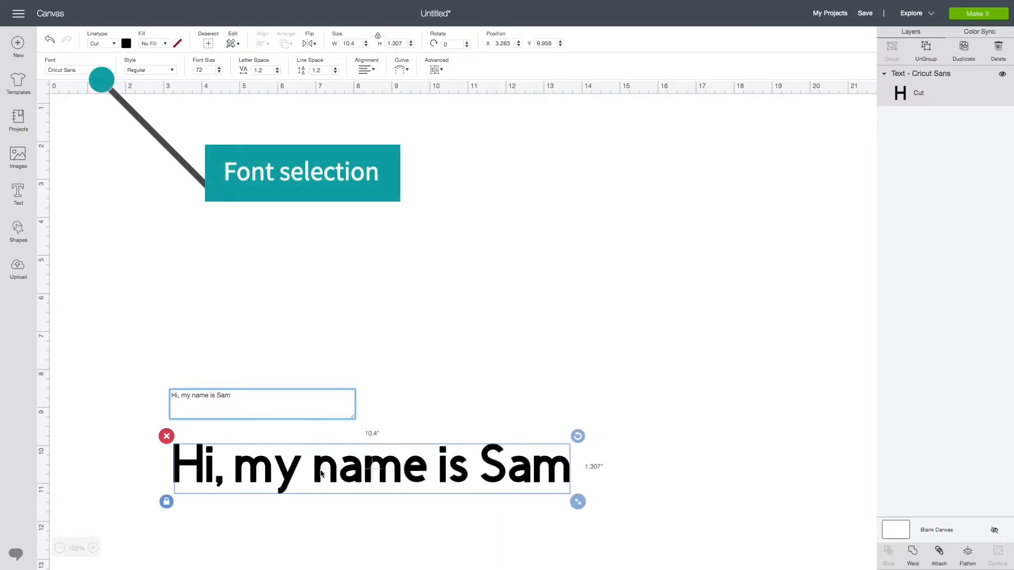
- Move the text near the top of the canvas and change its font to the script font Angelia
drag(321, 474, 282, 189)
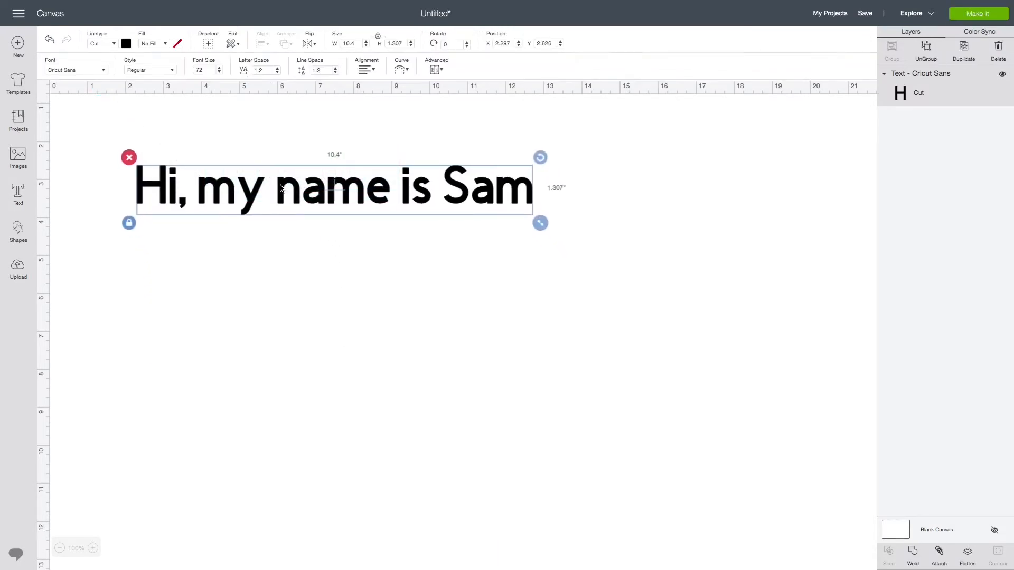
click(89, 72)
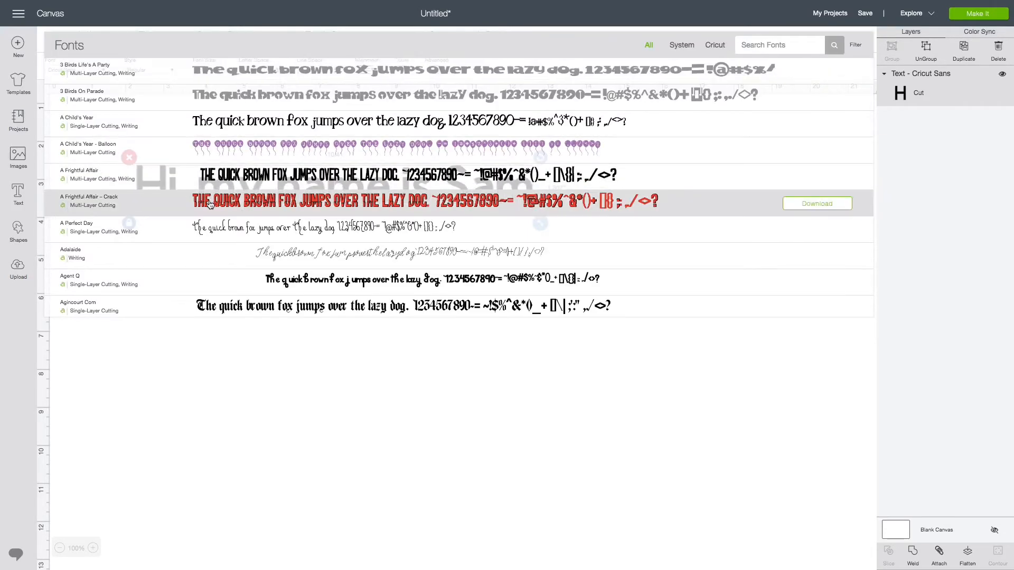
scroll(209, 205, down, 4)
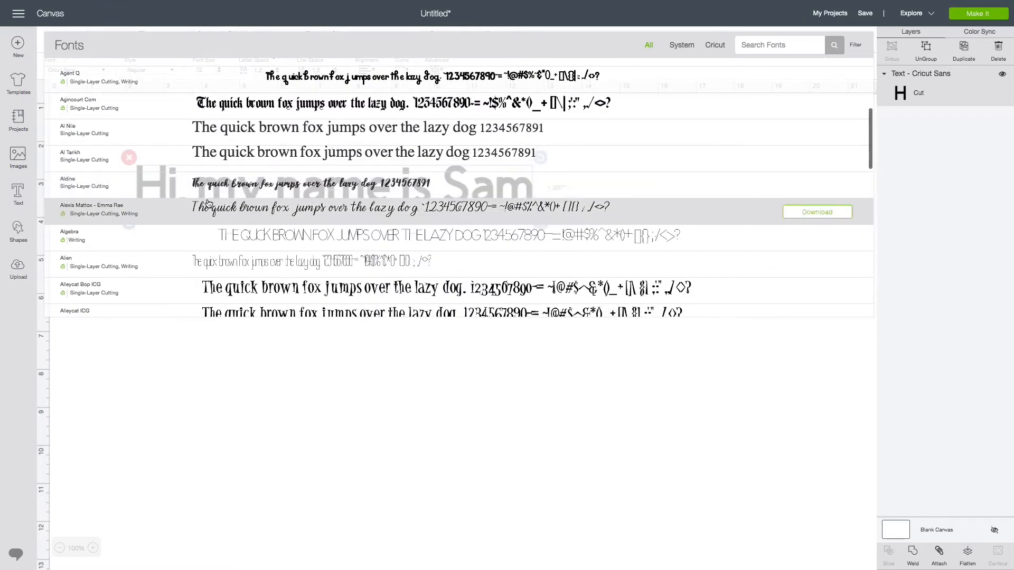
scroll(210, 205, down, 12)
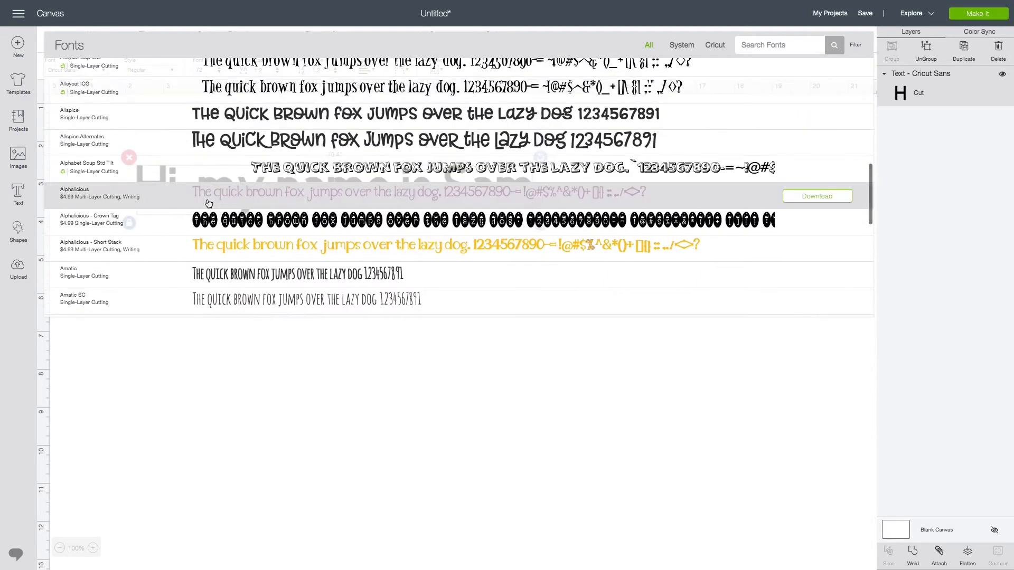
scroll(209, 205, down, 2)
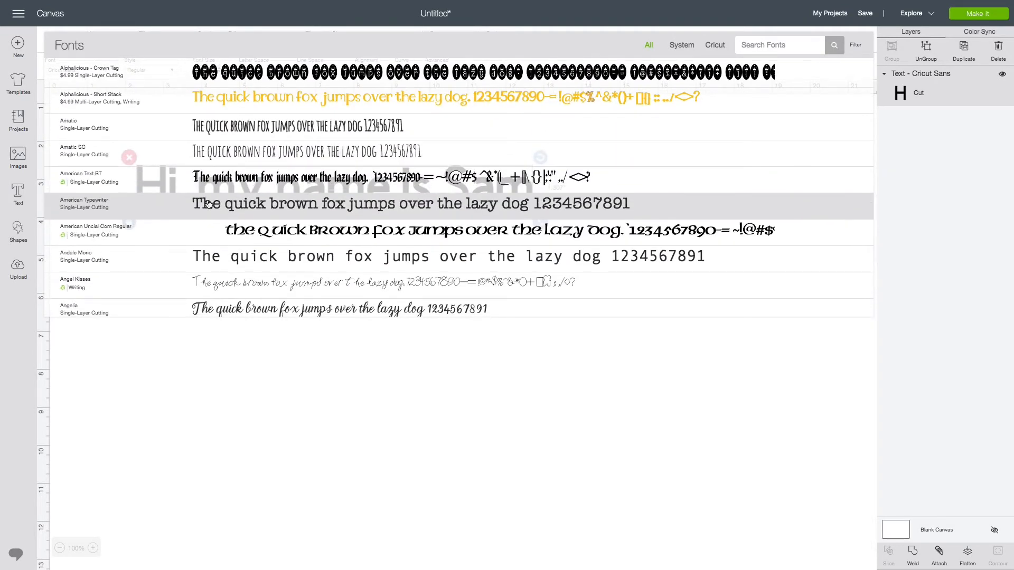
scroll(209, 205, down, 3)
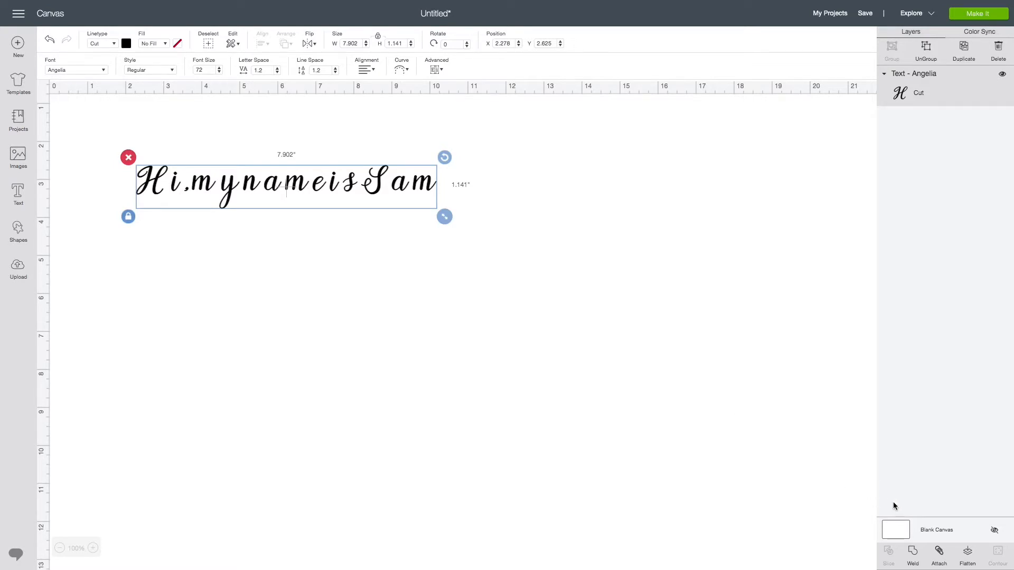
- Ungroup the text into separate letters and slide the letters of "Hi, my name is" together so the cursive connects
click(924, 50)
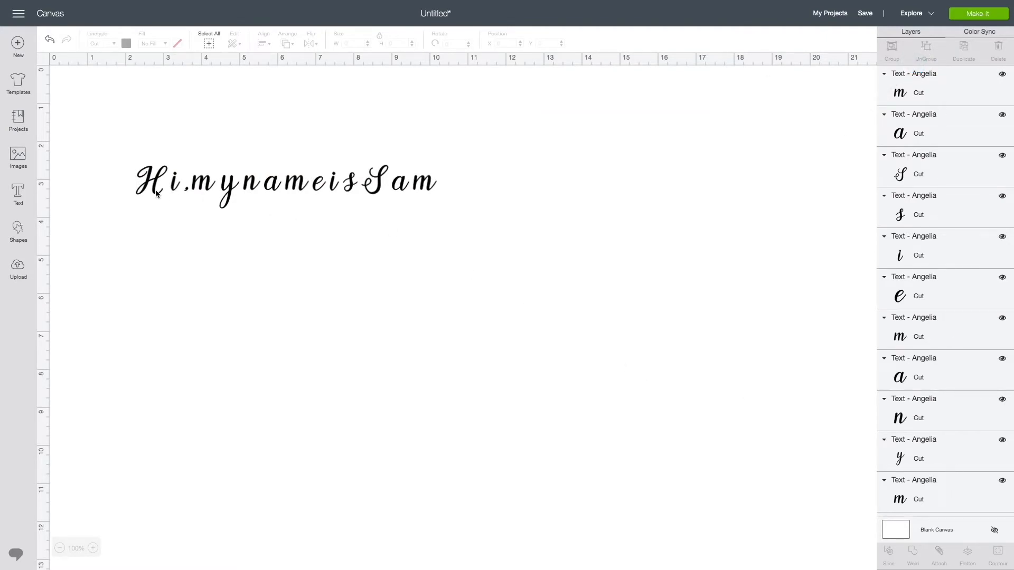
drag(173, 192, 165, 194)
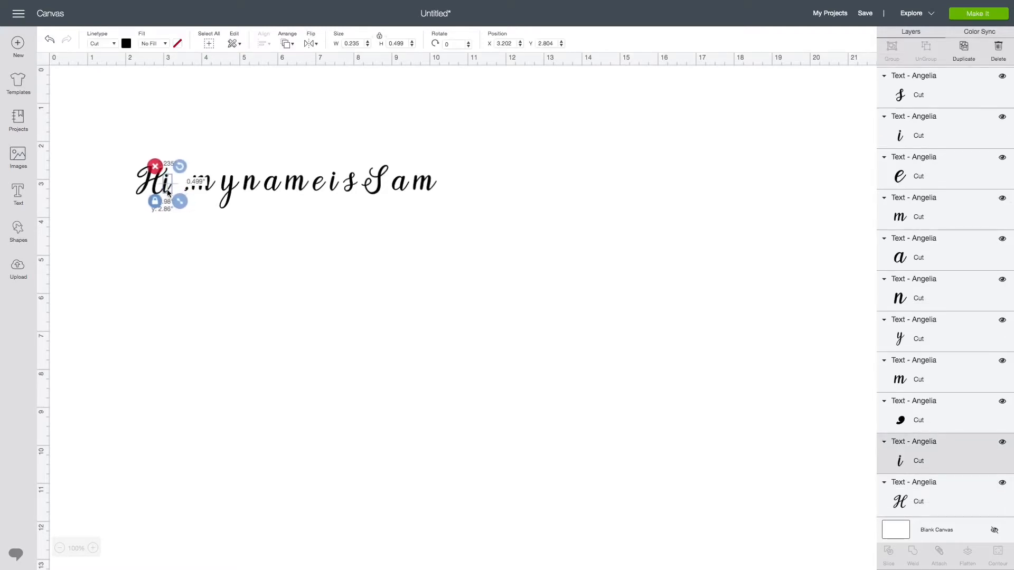
click(197, 238)
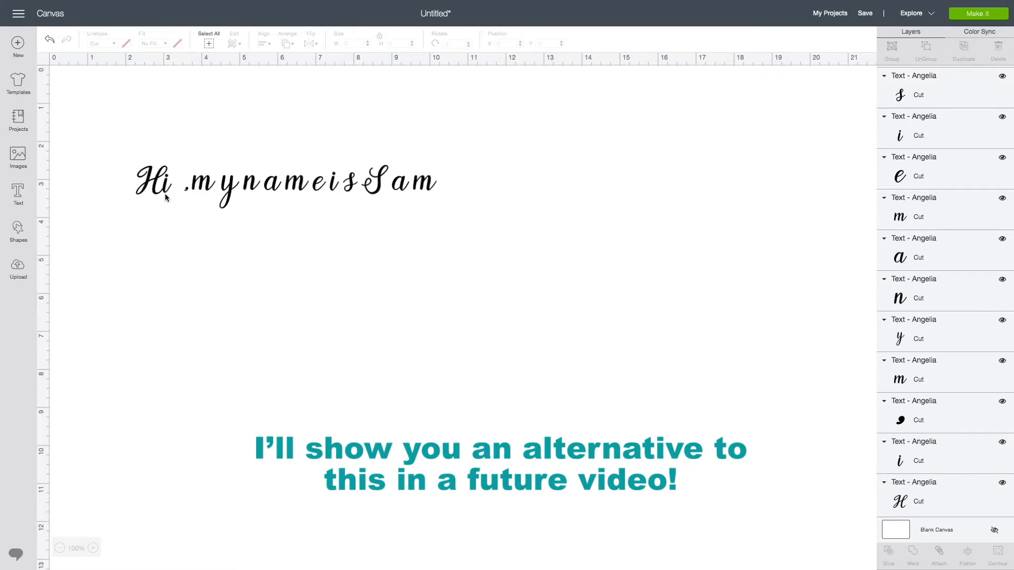
drag(186, 191, 235, 188)
click(217, 234)
click(242, 235)
click(260, 193)
drag(270, 189, 247, 190)
click(283, 202)
mouse_move(298, 188)
mouse_down()
mouse_move(267, 189)
mouse_move(287, 191)
mouse_up()
click(336, 196)
click(350, 225)
drag(333, 188, 305, 189)
drag(352, 188, 317, 189)
click(325, 196)
click(324, 193)
click(368, 203)
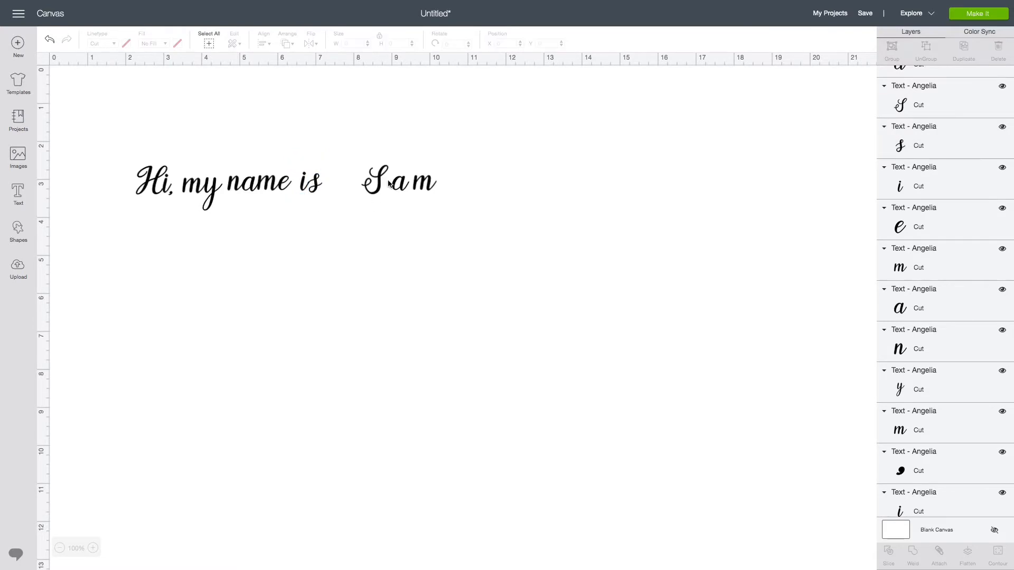
- Slide the letters of "Sam" together next to "is" so the cursive connects
drag(385, 185, 354, 191)
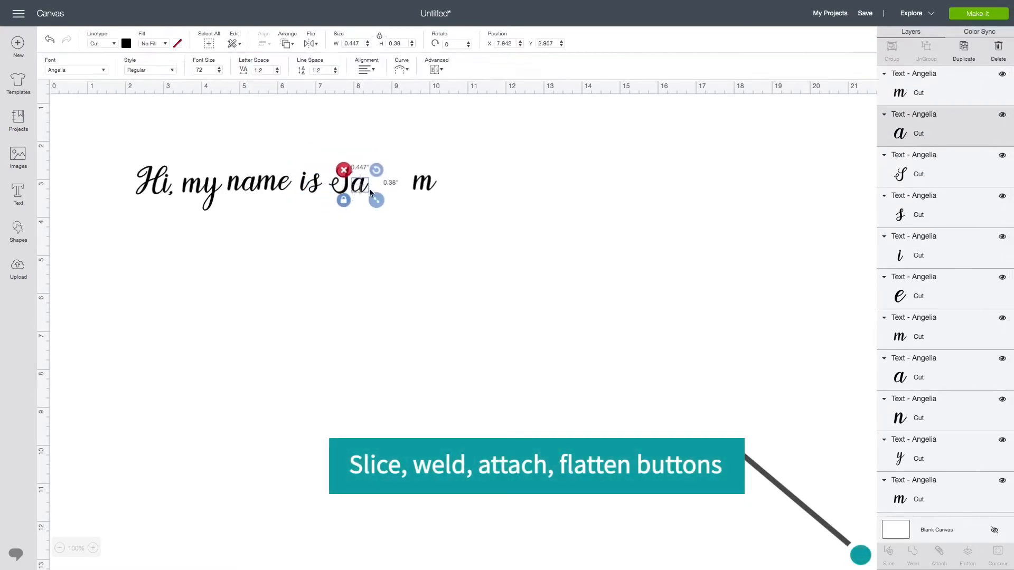
click(372, 197)
drag(421, 186, 376, 186)
click(452, 191)
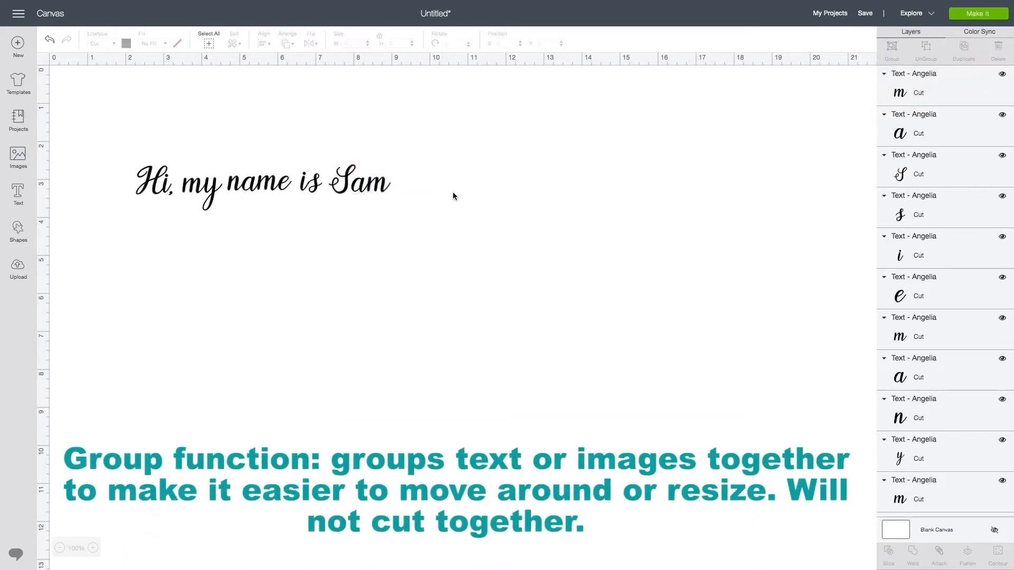
- Select all the letters, group them, and move the group lower on the canvas
drag(124, 144, 404, 228)
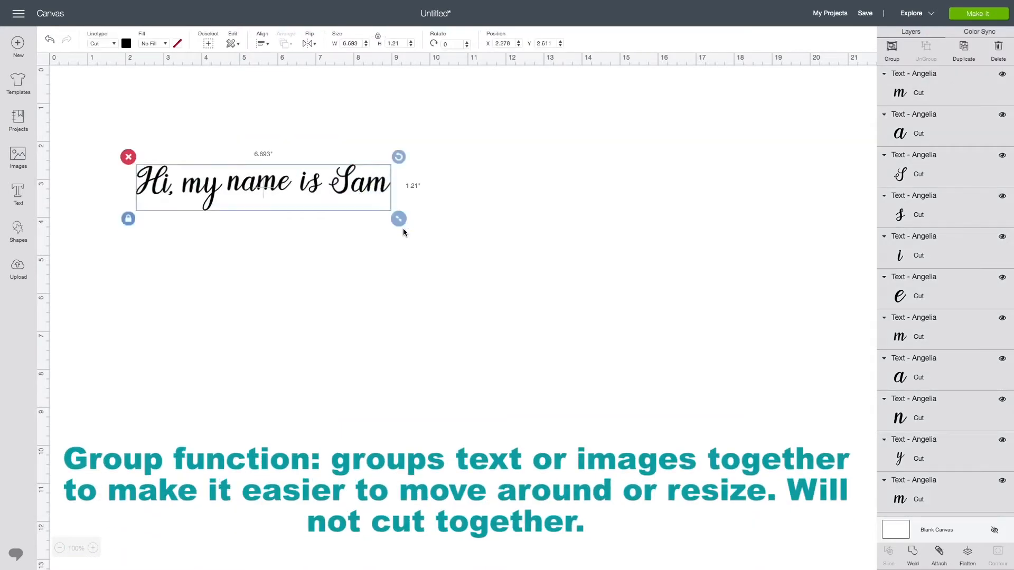
click(897, 52)
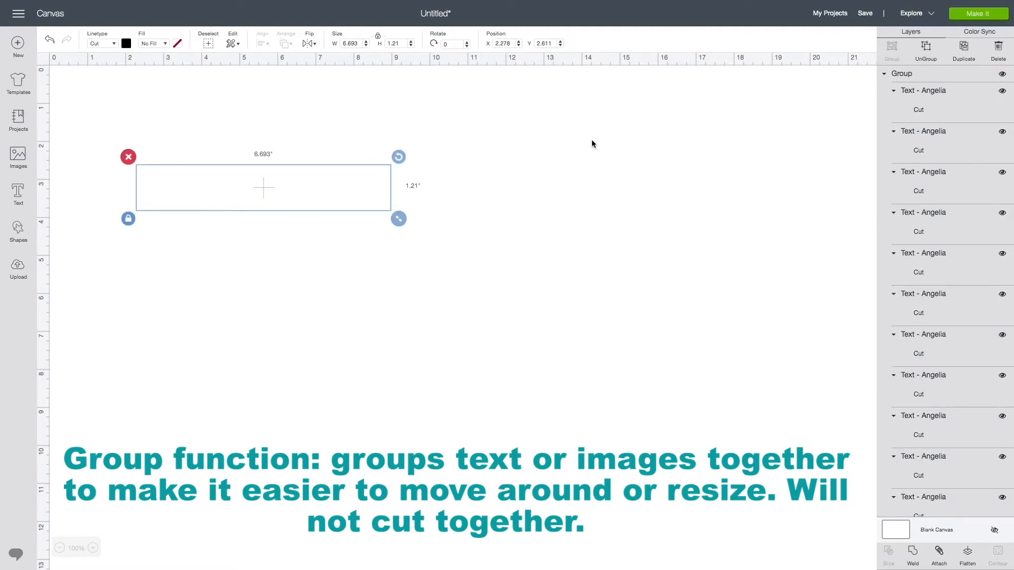
drag(242, 185, 318, 236)
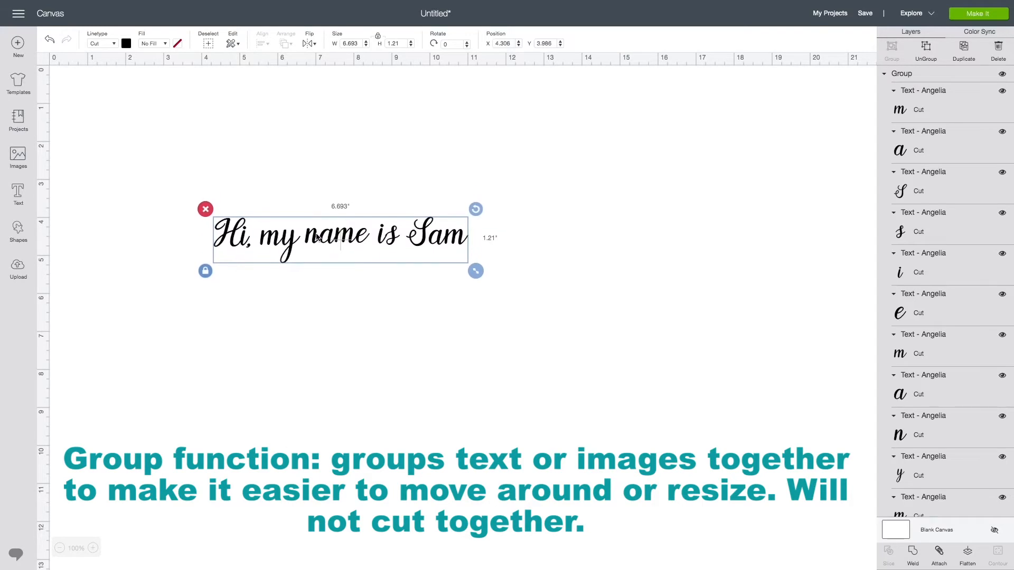
- Change the grouped text's cut line colour to pink
click(956, 15)
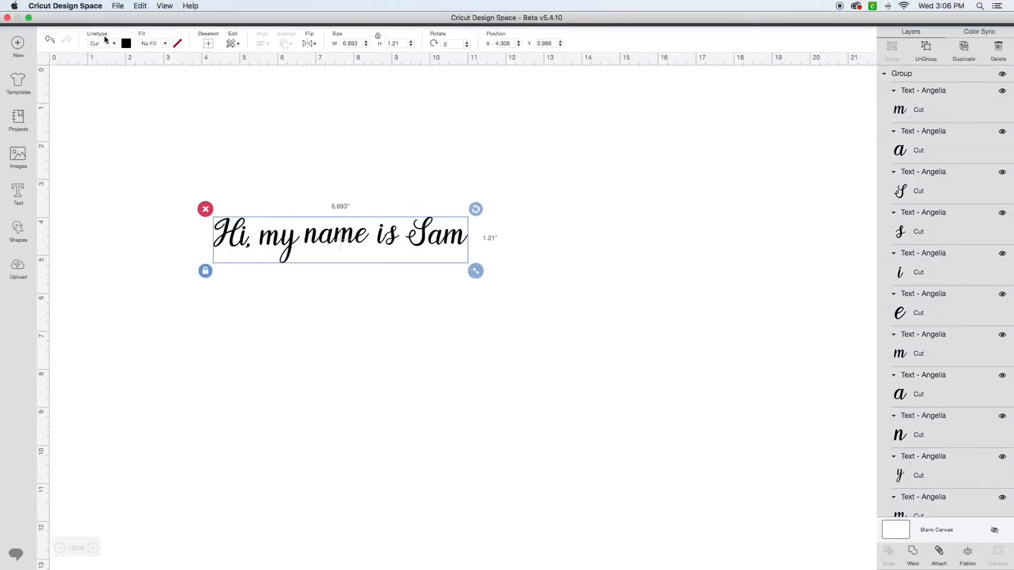
click(125, 43)
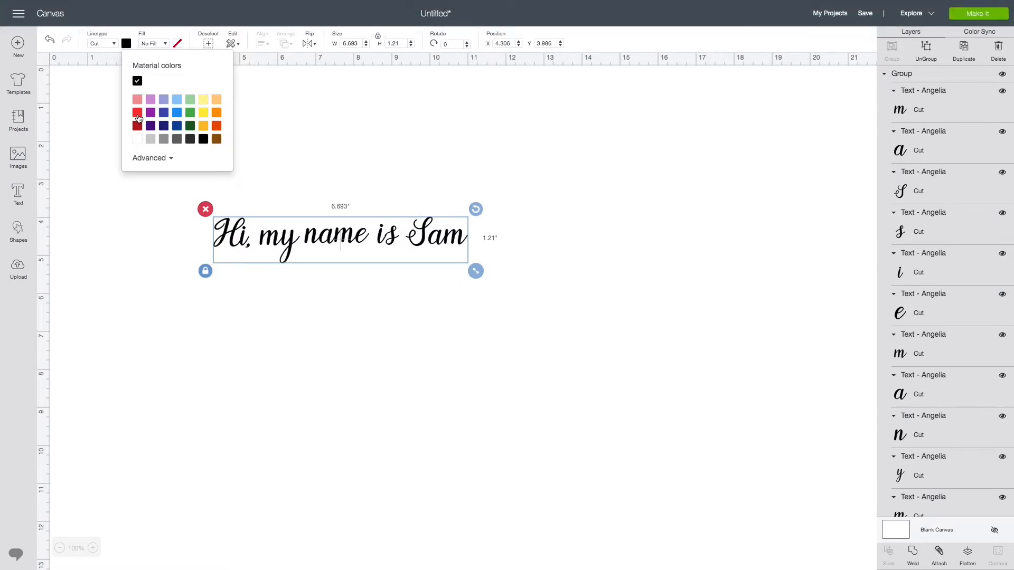
click(137, 114)
click(137, 100)
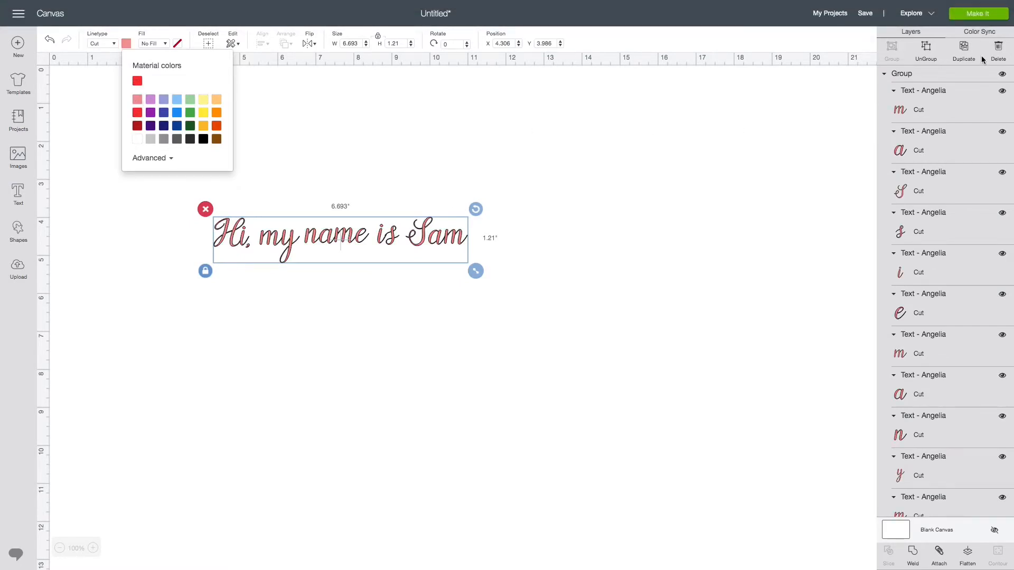
- Preview how the grouped text is laid out on the cutting mat, then return to the canvas
click(977, 19)
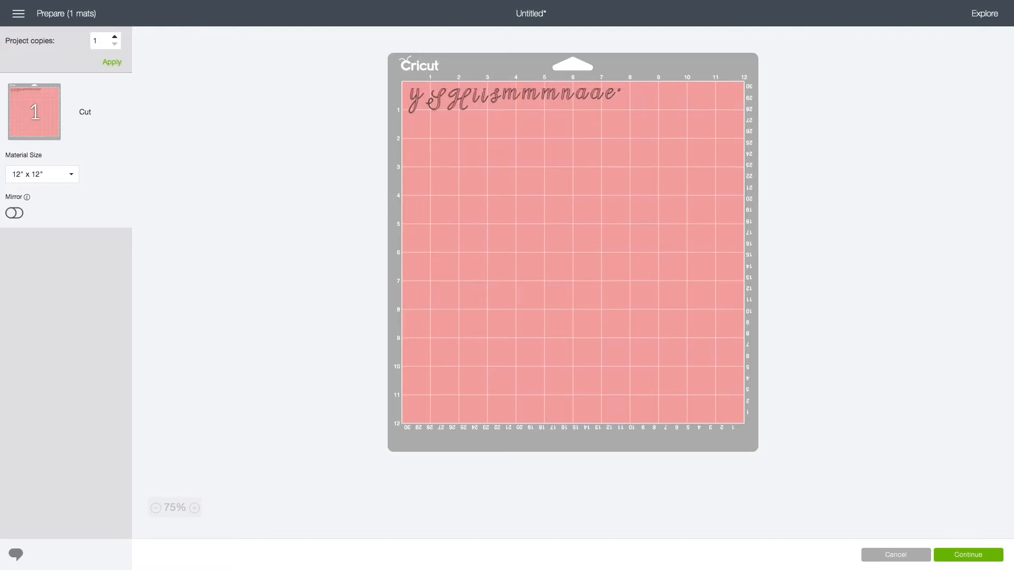
click(908, 559)
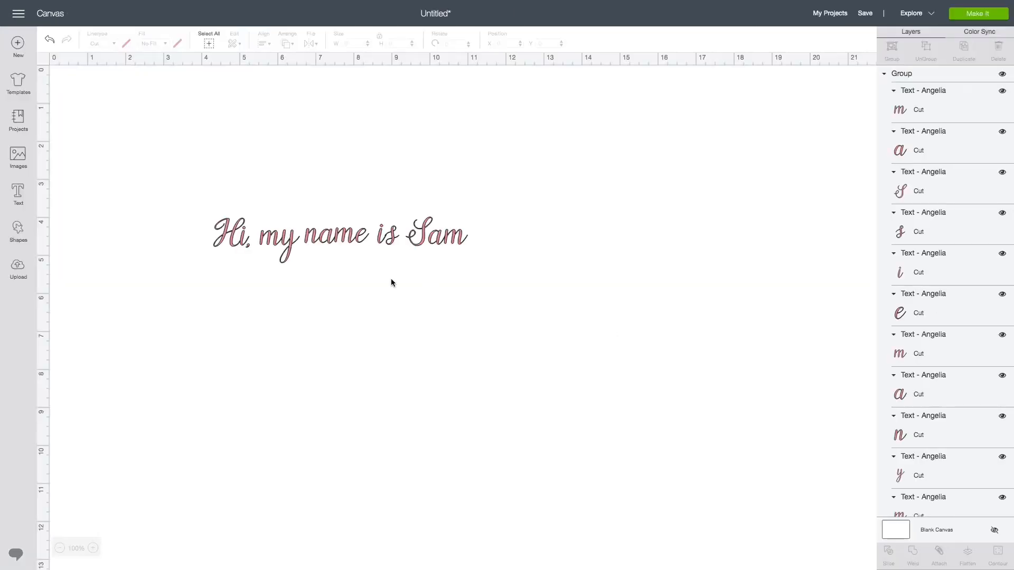
- Select the grouped text and attach it
click(363, 238)
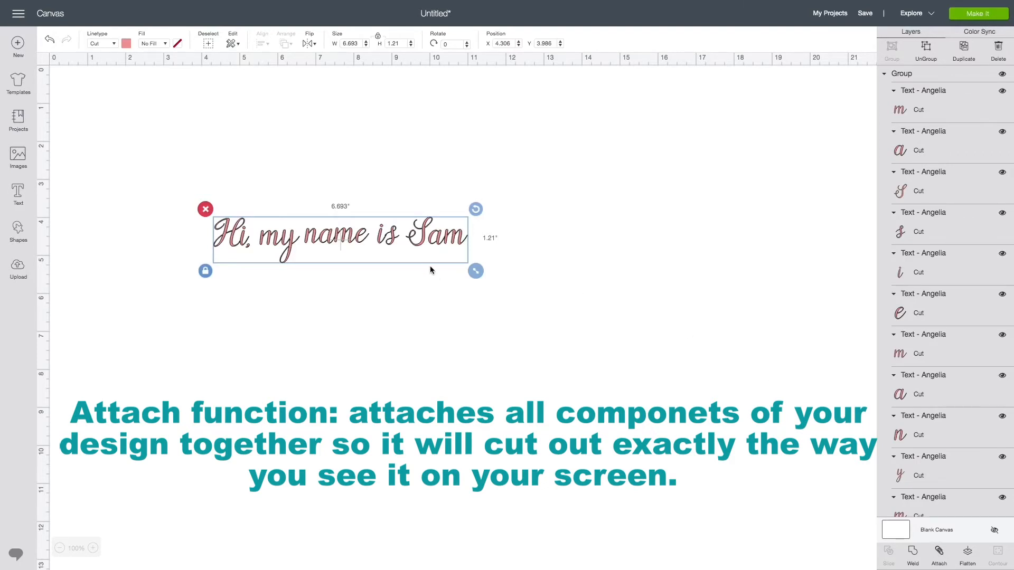
drag(393, 244, 395, 243)
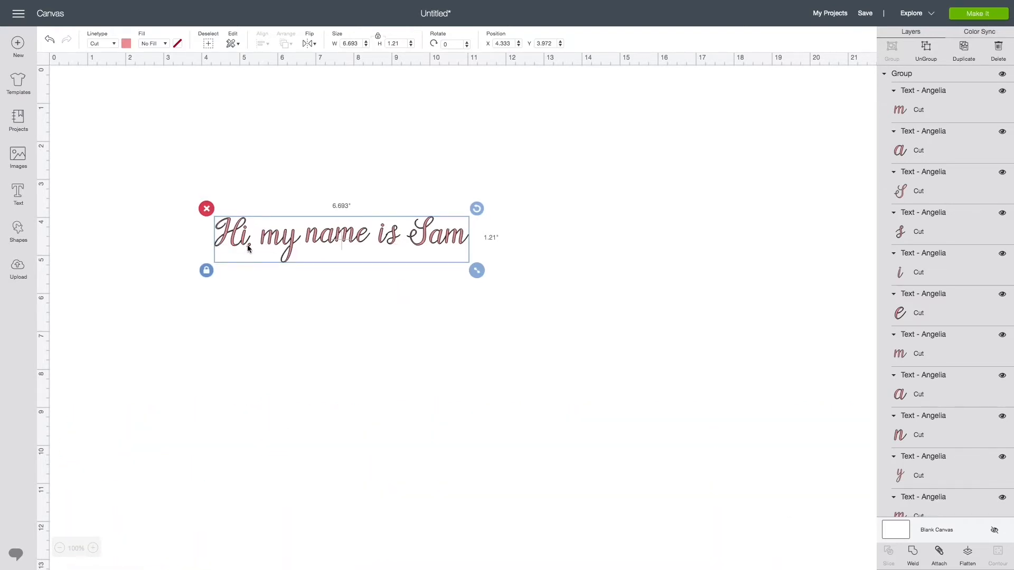
click(940, 553)
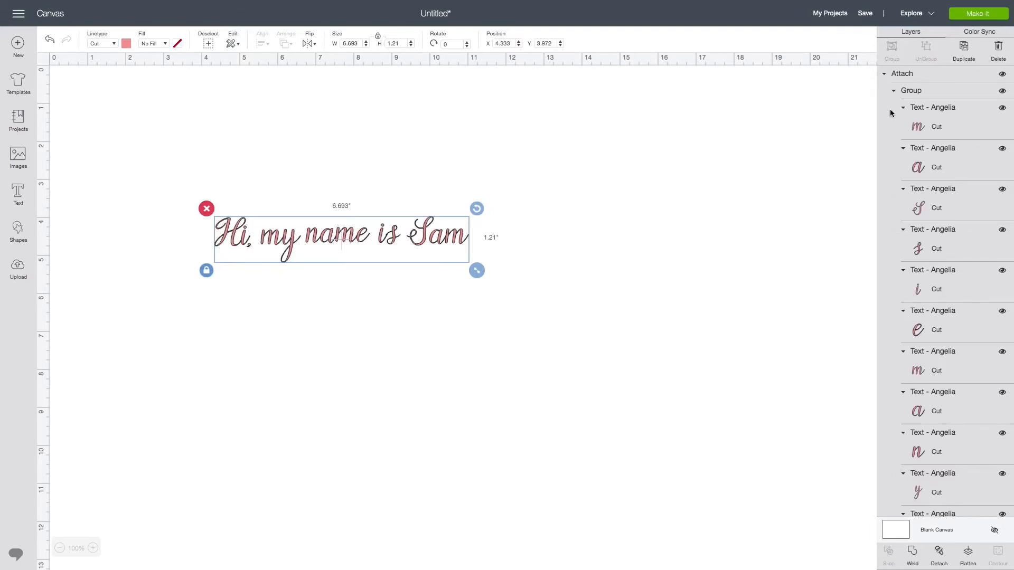
- Preview the attached text on the cutting mat, then return to the canvas
click(978, 15)
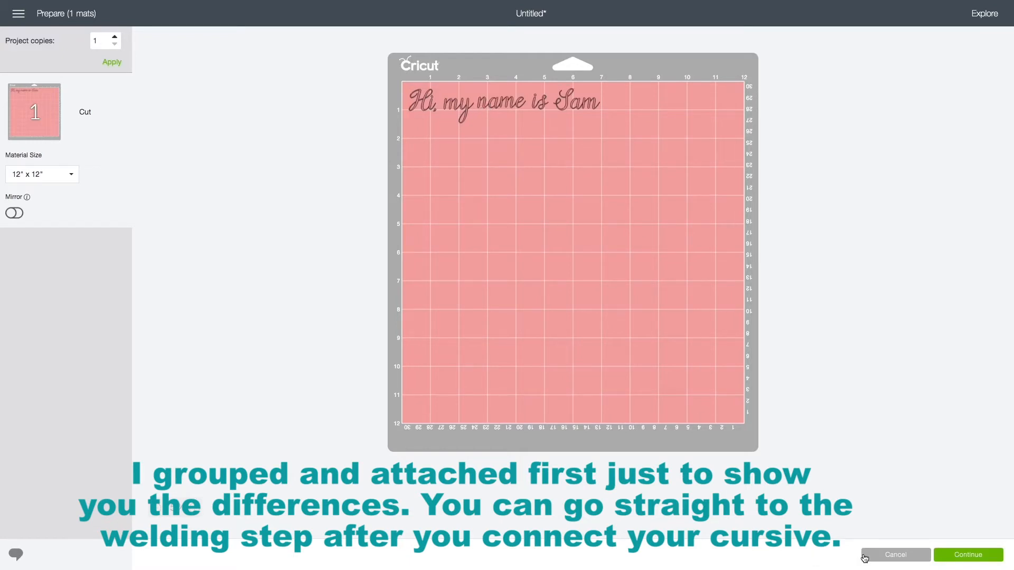
click(895, 555)
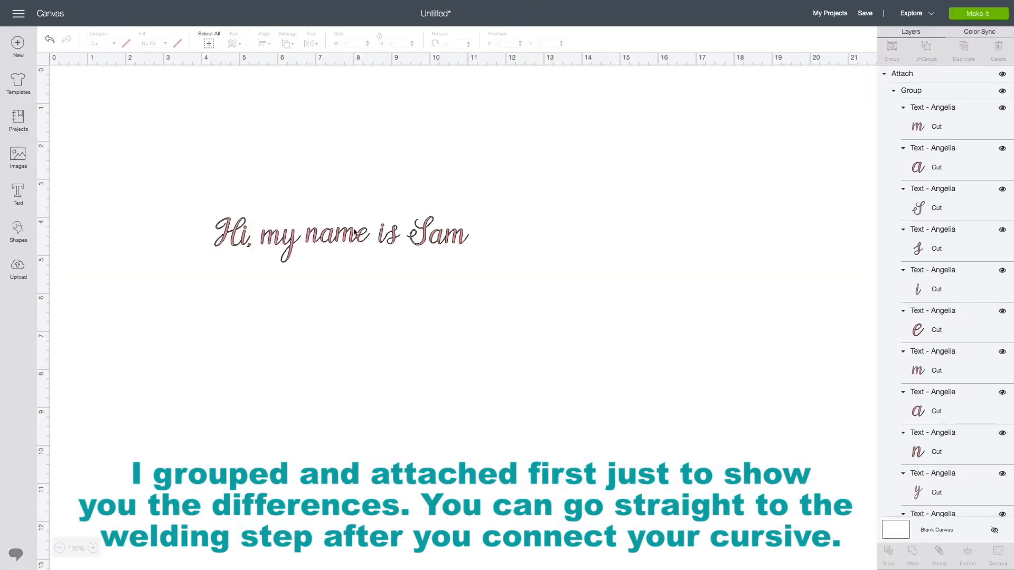
- Select the attached text and weld it into one continuous shape
click(264, 228)
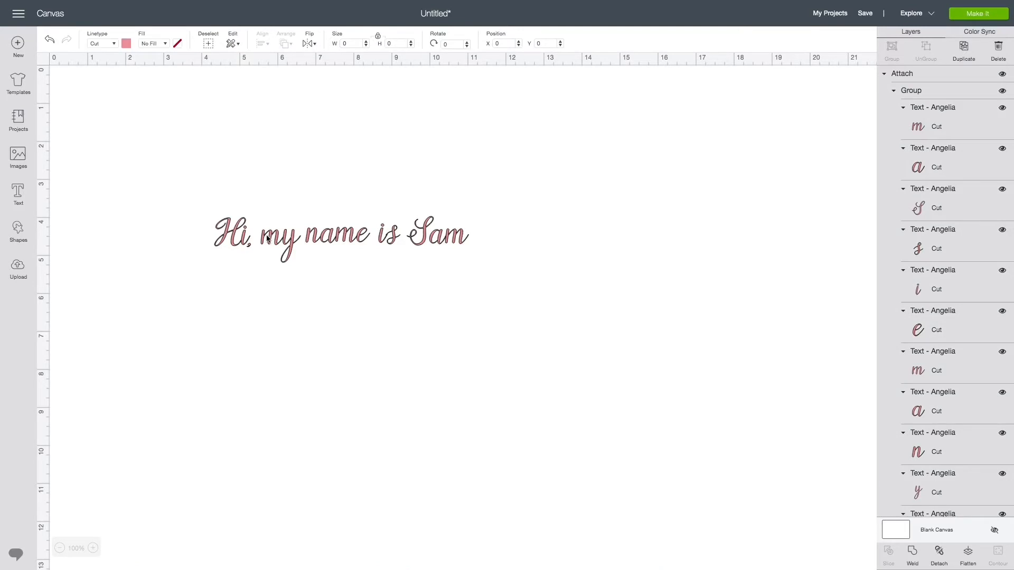
click(913, 554)
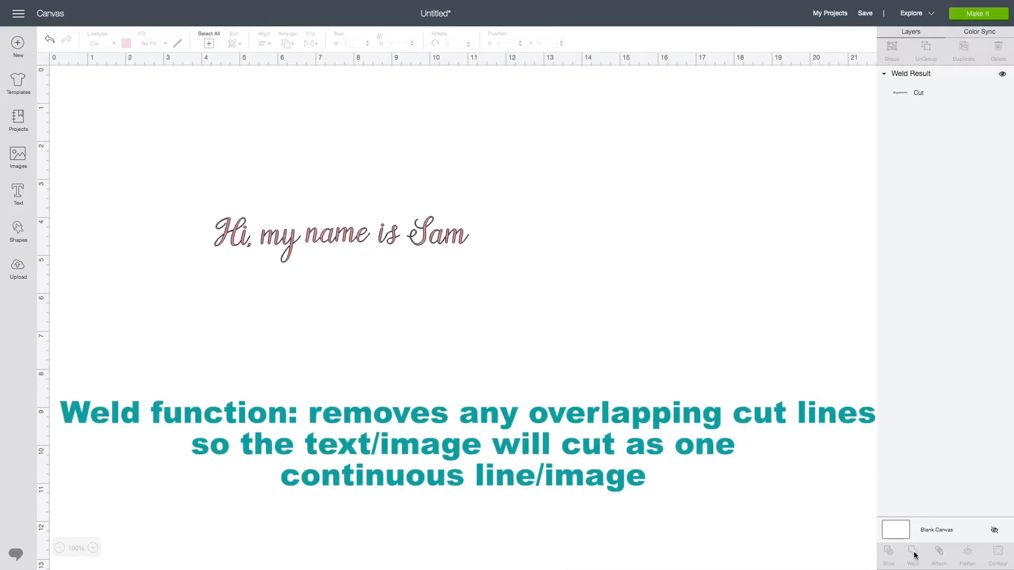
- Add circles and move one down so two circles overlap vertically
click(423, 231)
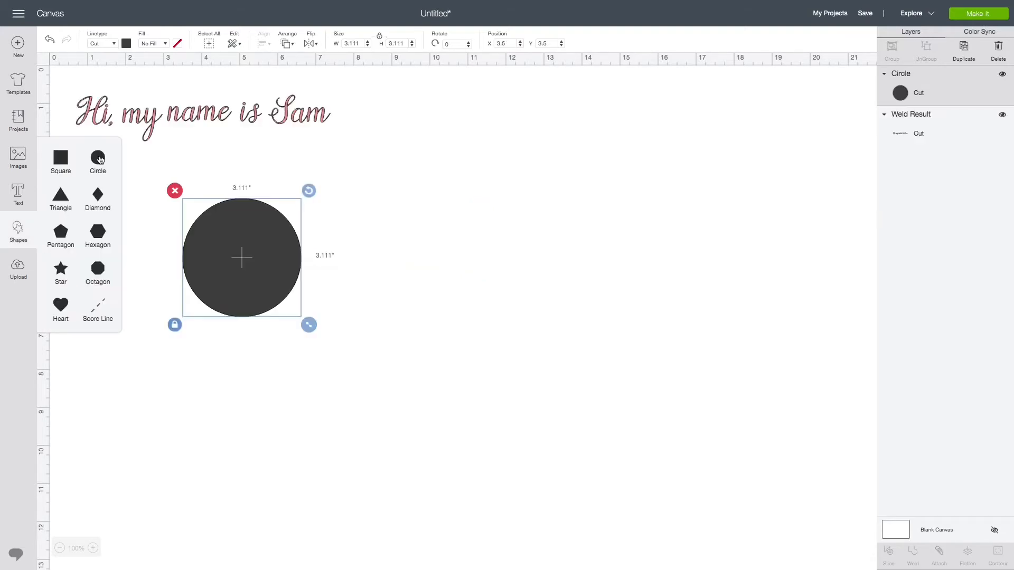
click(99, 159)
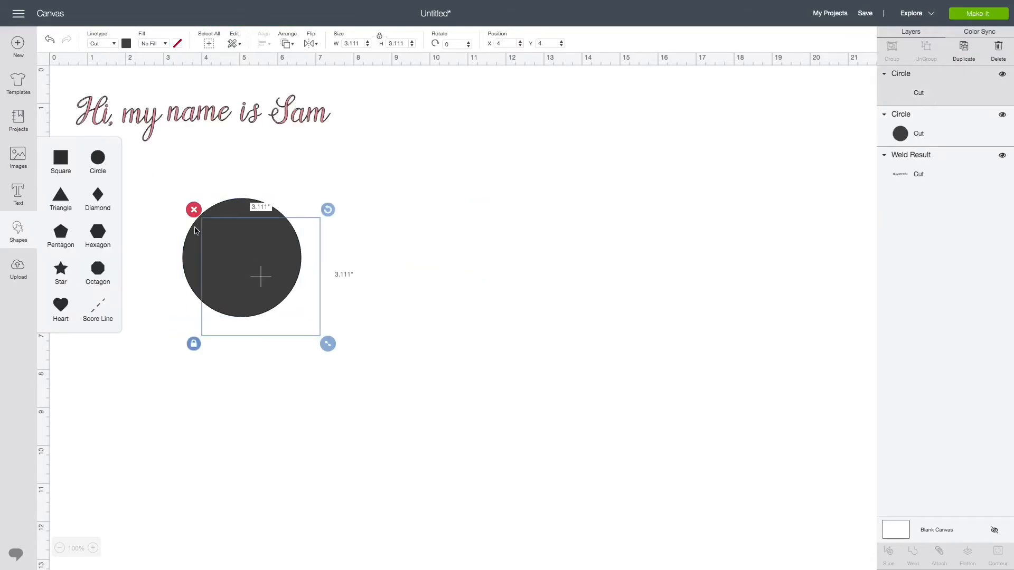
drag(289, 299, 270, 370)
click(369, 326)
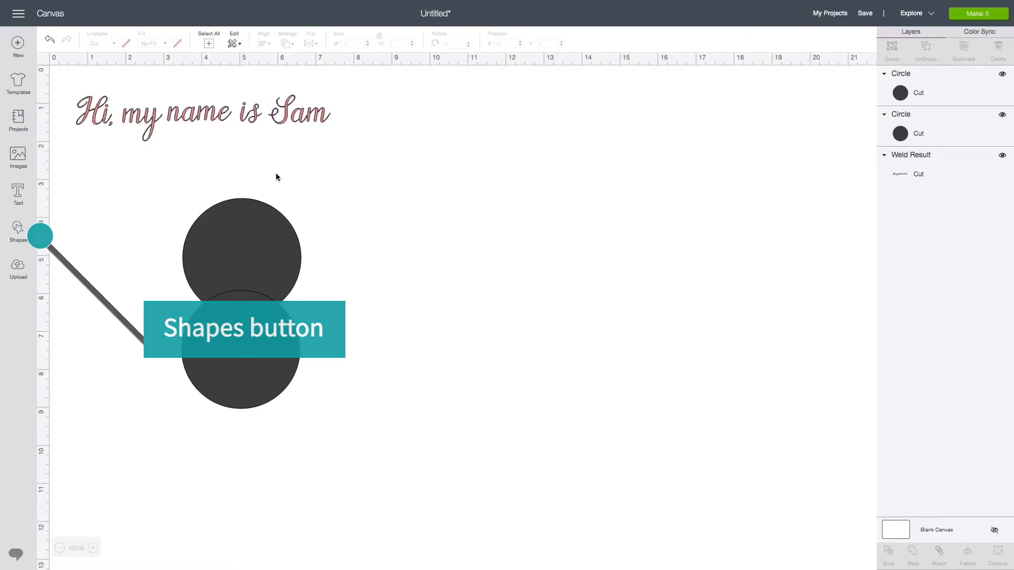
- Select both overlapping circles and weld them into one shape
drag(301, 189, 134, 420)
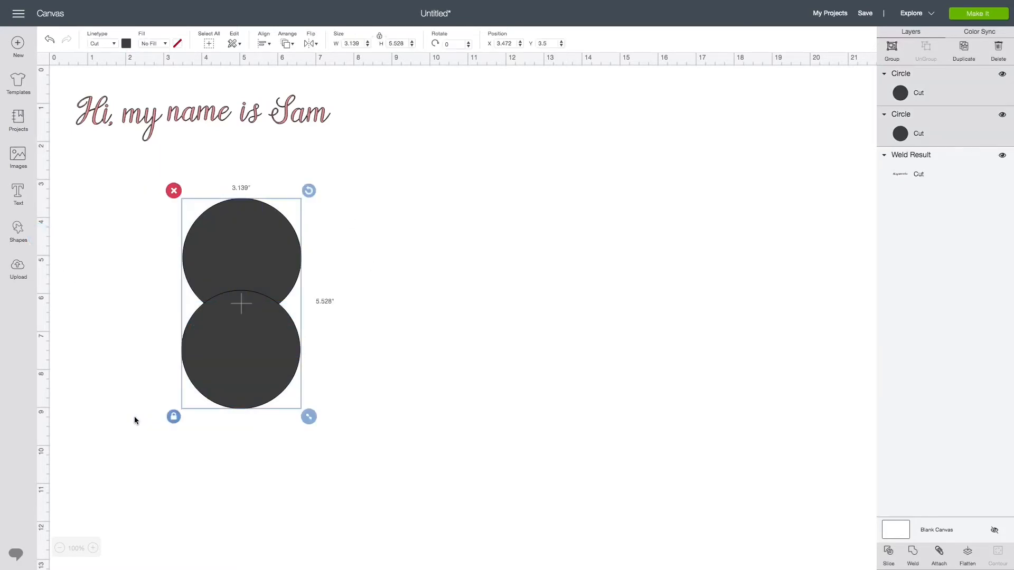
click(911, 552)
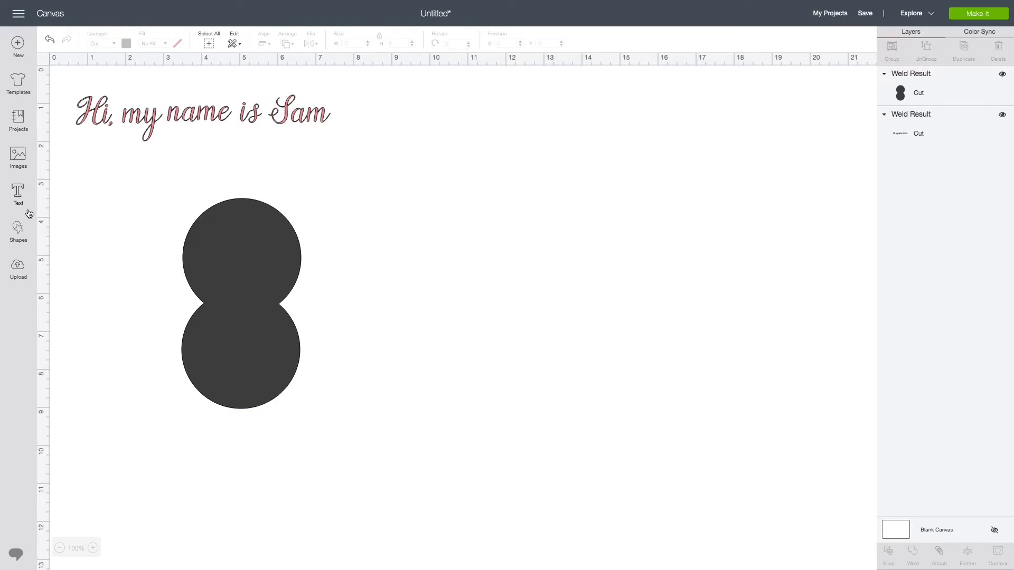
- Add a star about 1.45 by 1.38 inches inside the upper circle and colour it purple
click(21, 239)
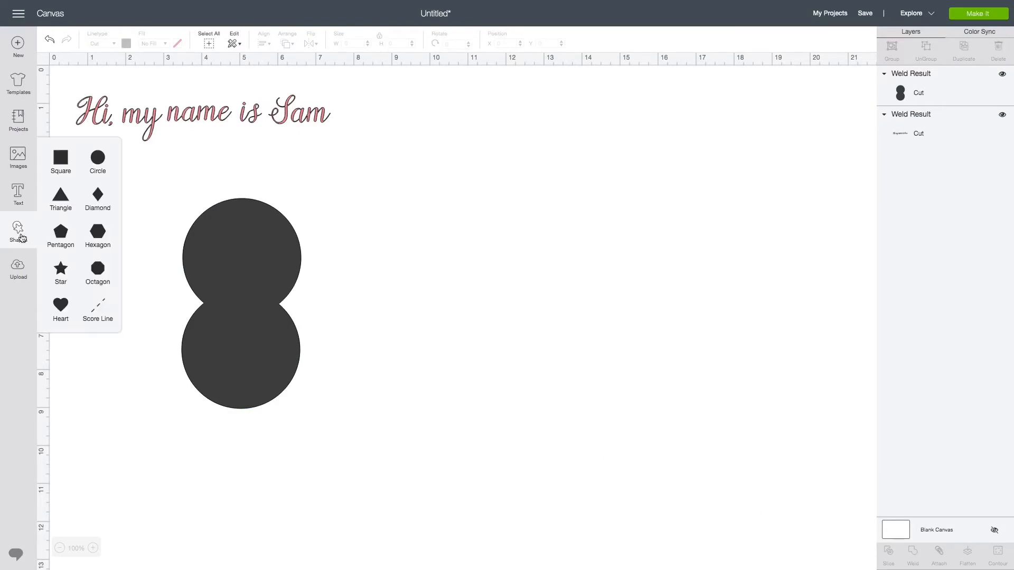
click(64, 277)
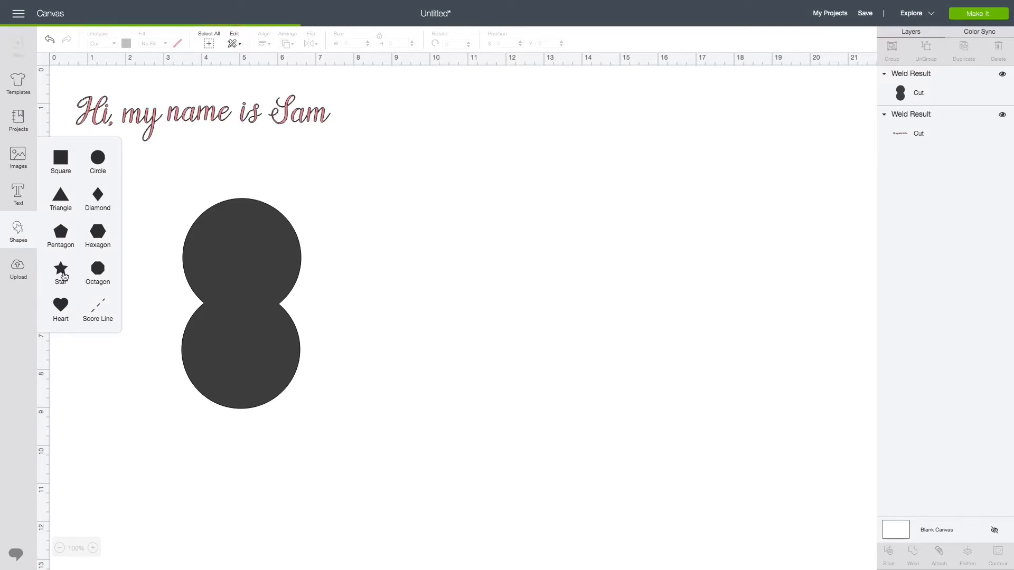
drag(352, 363, 283, 294)
drag(255, 263, 250, 257)
click(125, 45)
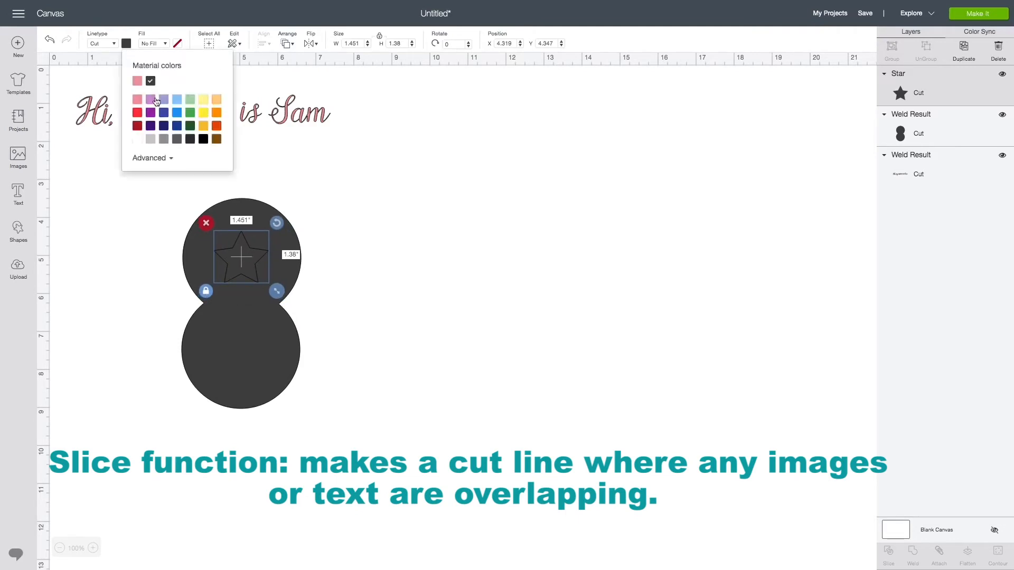
click(163, 81)
- Select the star together with the welded circles and slice them
click(325, 175)
drag(324, 174, 163, 466)
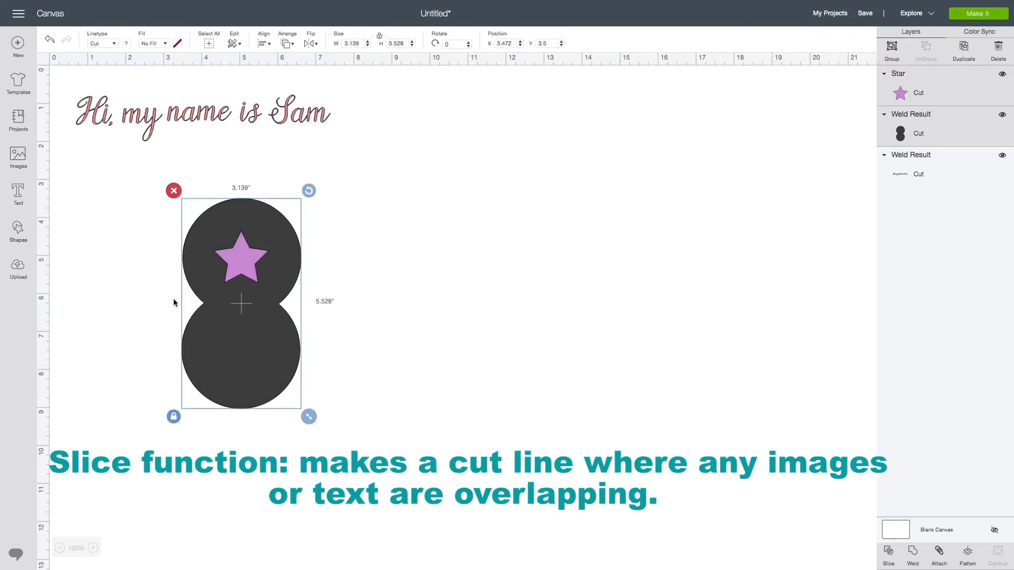
click(891, 557)
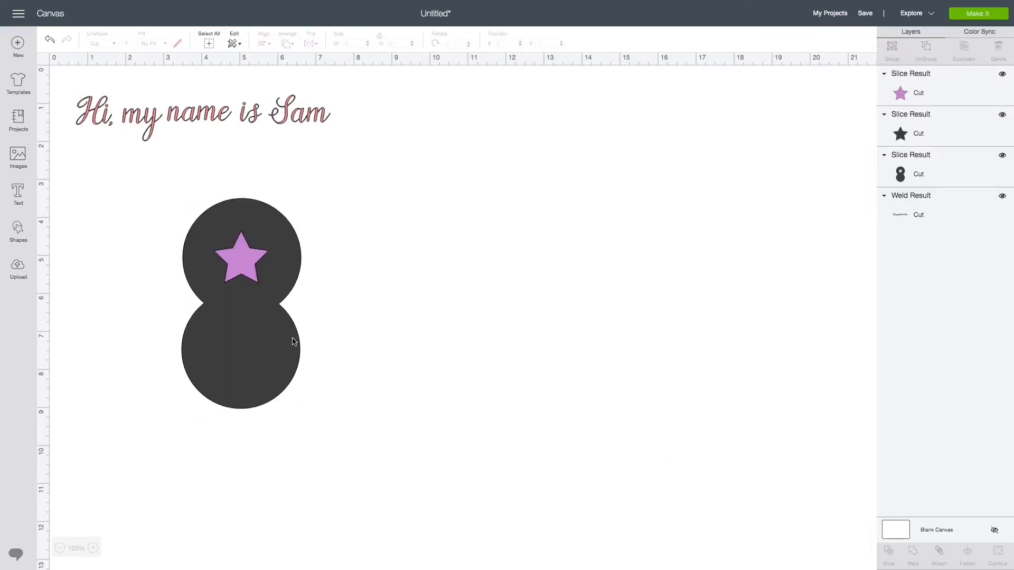
- Pull the sliced circles away from the star pieces and delete both leftover stars
drag(295, 342, 394, 340)
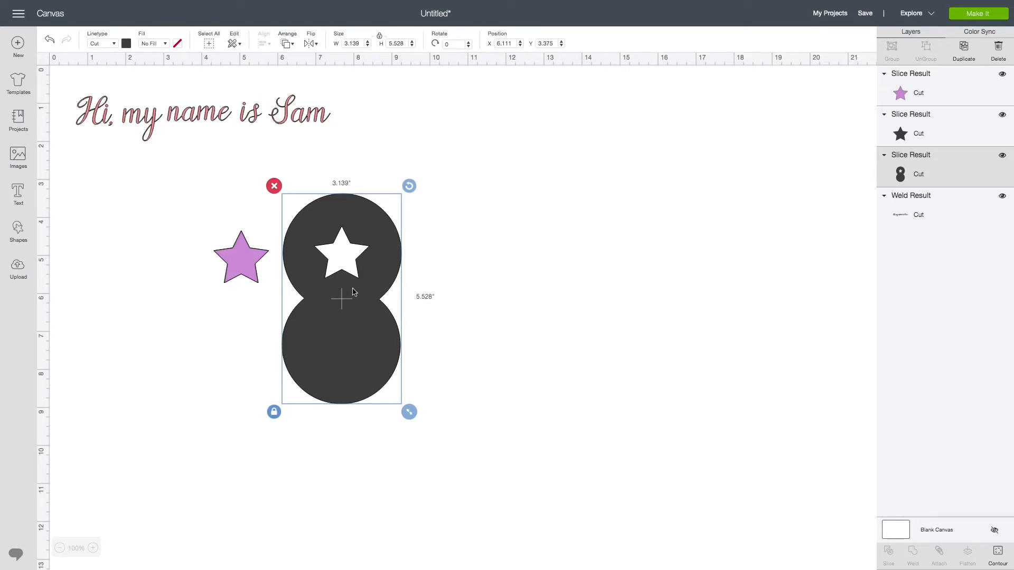
drag(225, 258, 184, 285)
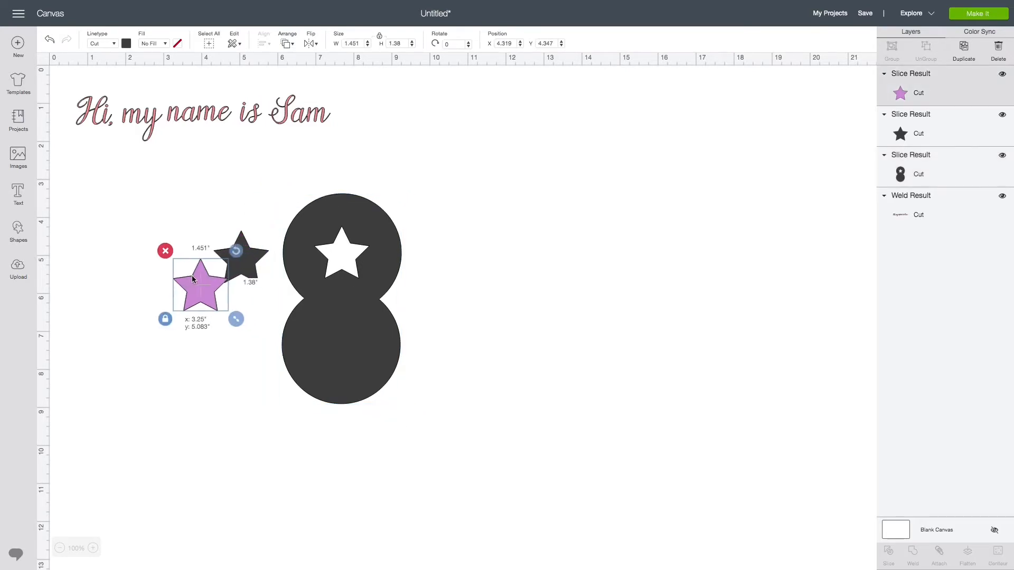
key(Delete)
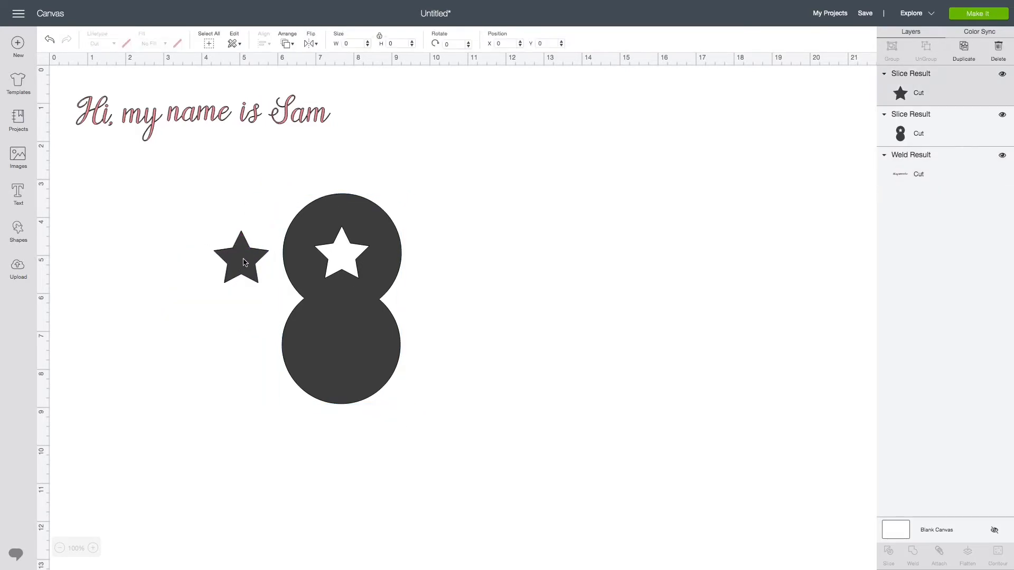
click(243, 262)
key(Delete)
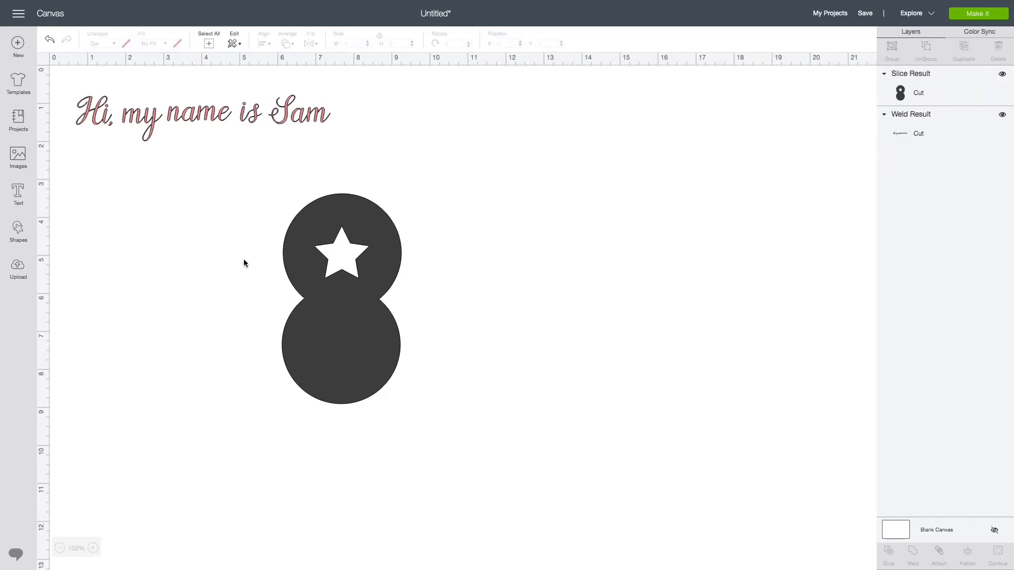
- Rearrange the canvas, moving the sliced circles up and right and the cursive text lower
drag(348, 243, 535, 138)
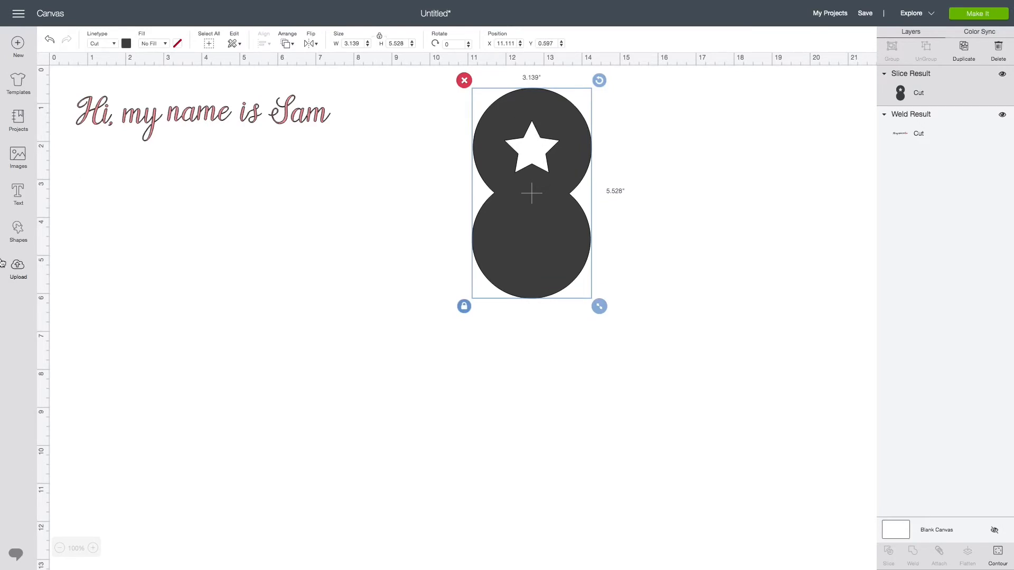
click(239, 251)
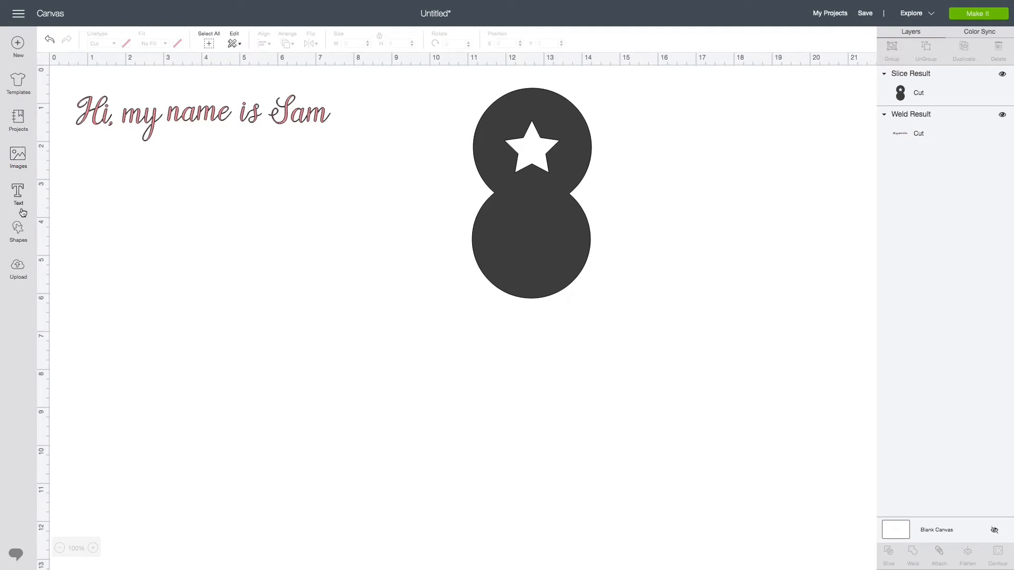
drag(167, 122, 203, 208)
click(196, 141)
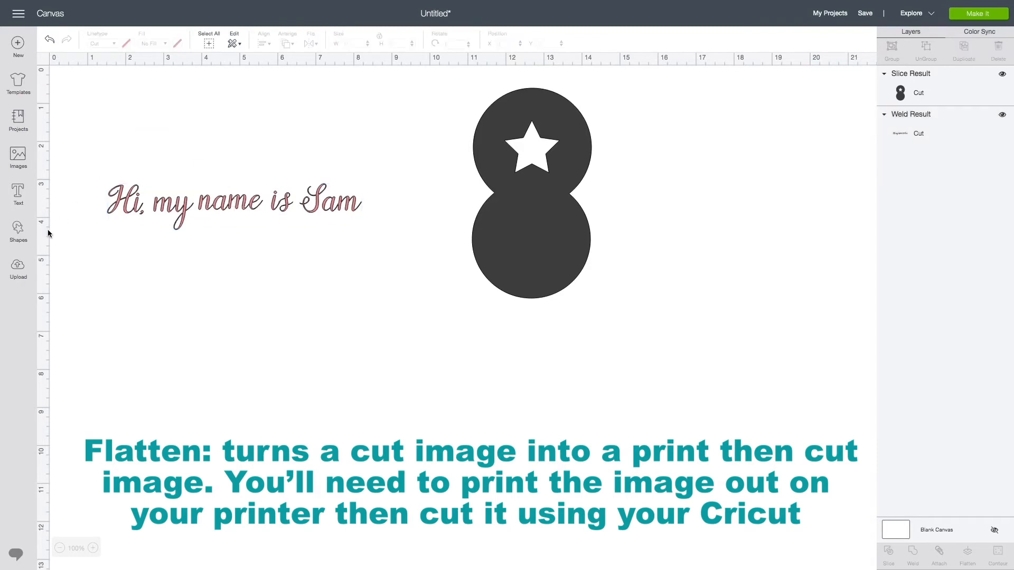
- Add a star about 1.68 inches wide, rotate it about 15°, and place it overlapping the end of 'Sam'
click(31, 225)
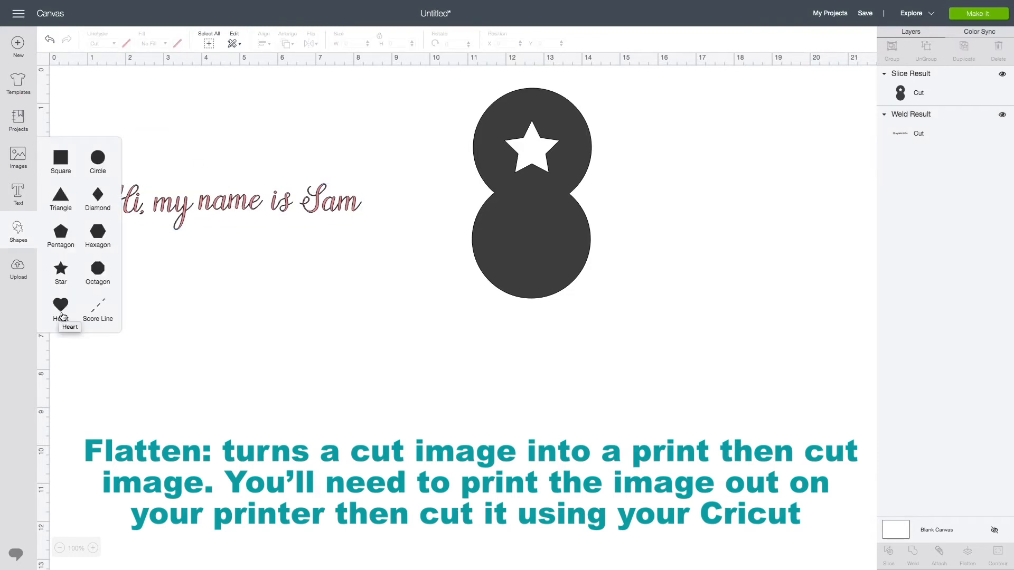
click(184, 311)
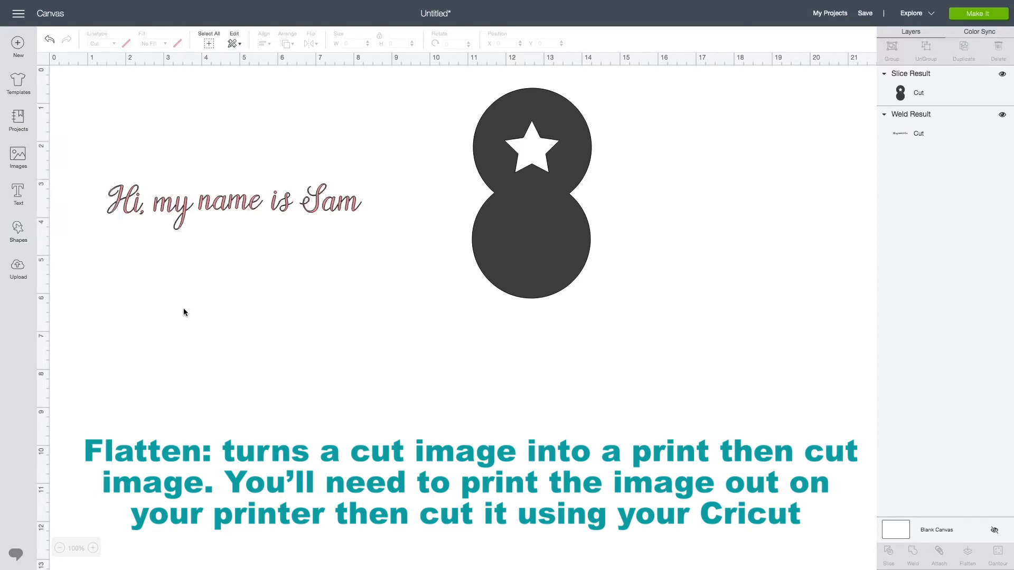
click(25, 240)
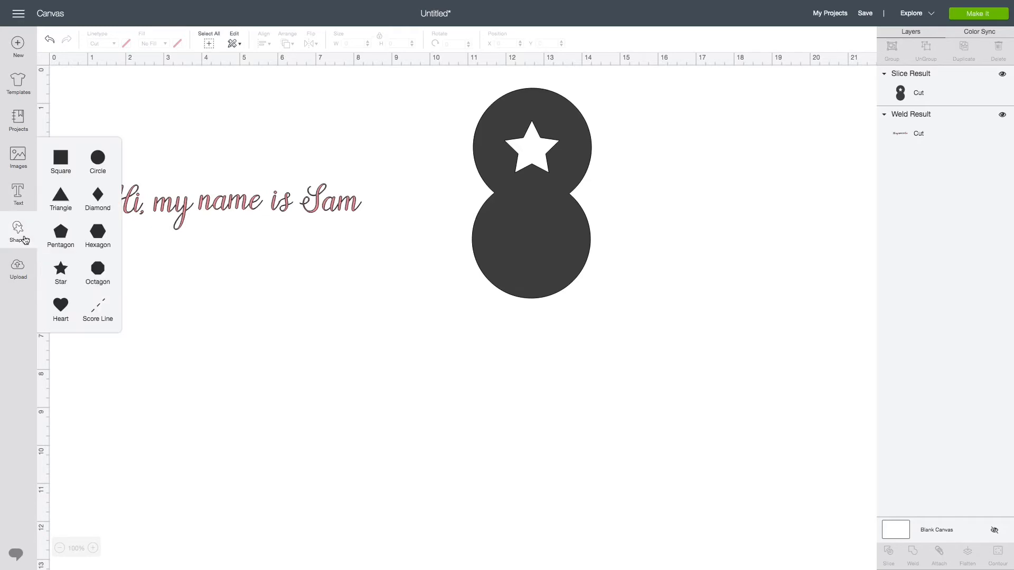
click(70, 279)
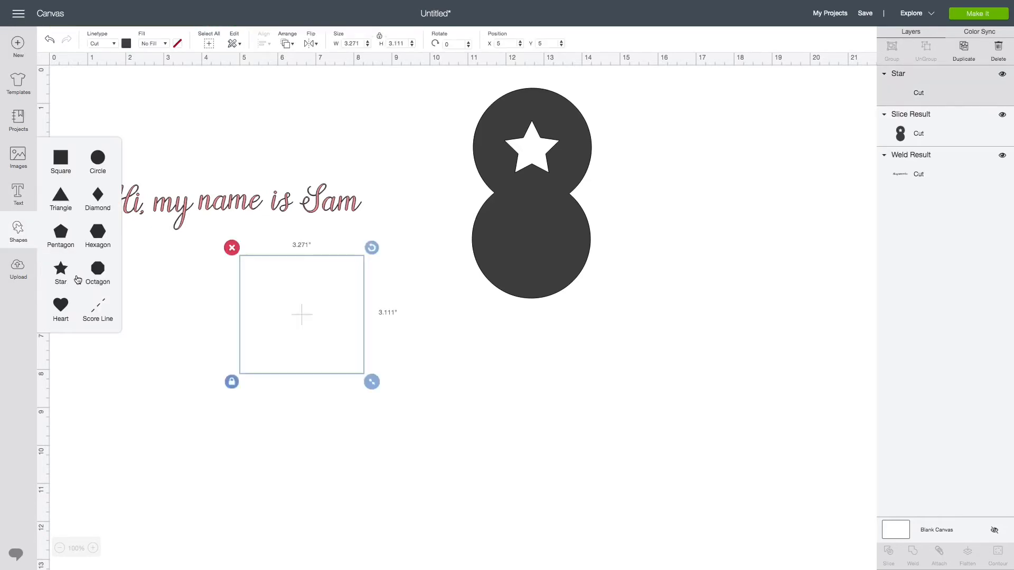
drag(372, 382, 313, 326)
drag(315, 248, 323, 270)
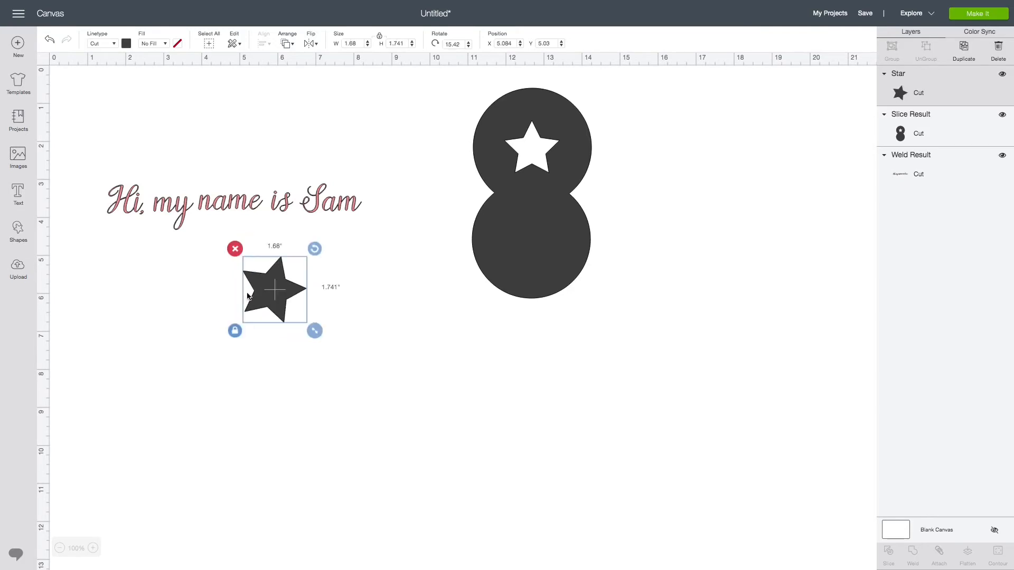
drag(247, 296, 345, 208)
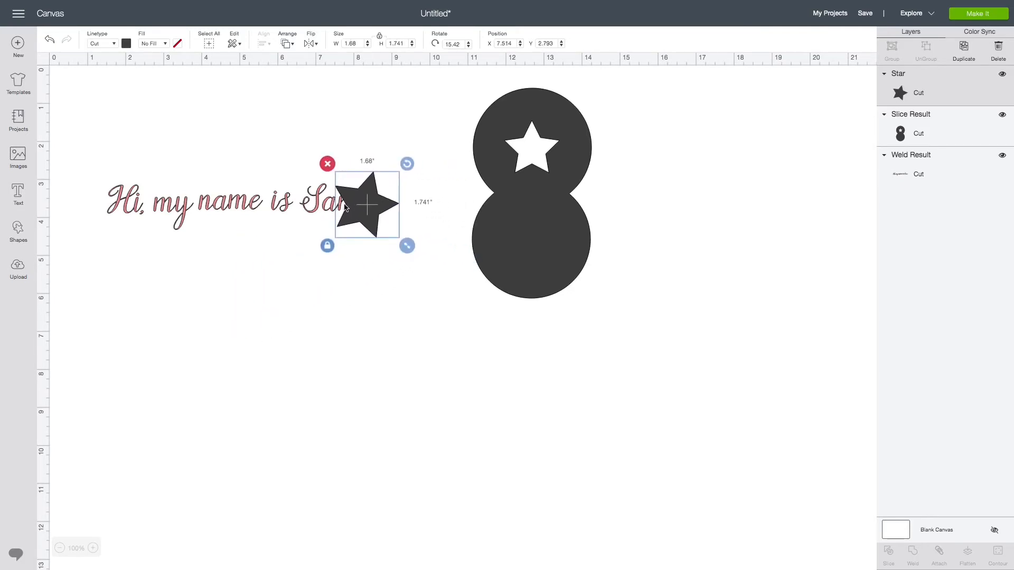
- Send the star behind the cursive text
right_click(360, 209)
click(385, 335)
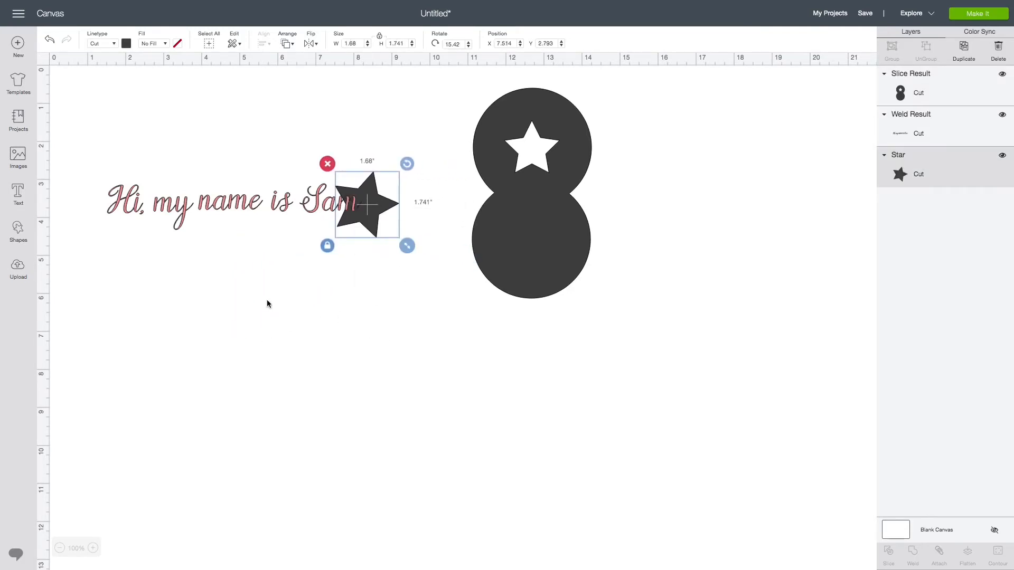
click(268, 304)
- Change the star's colour to white
click(362, 196)
click(178, 45)
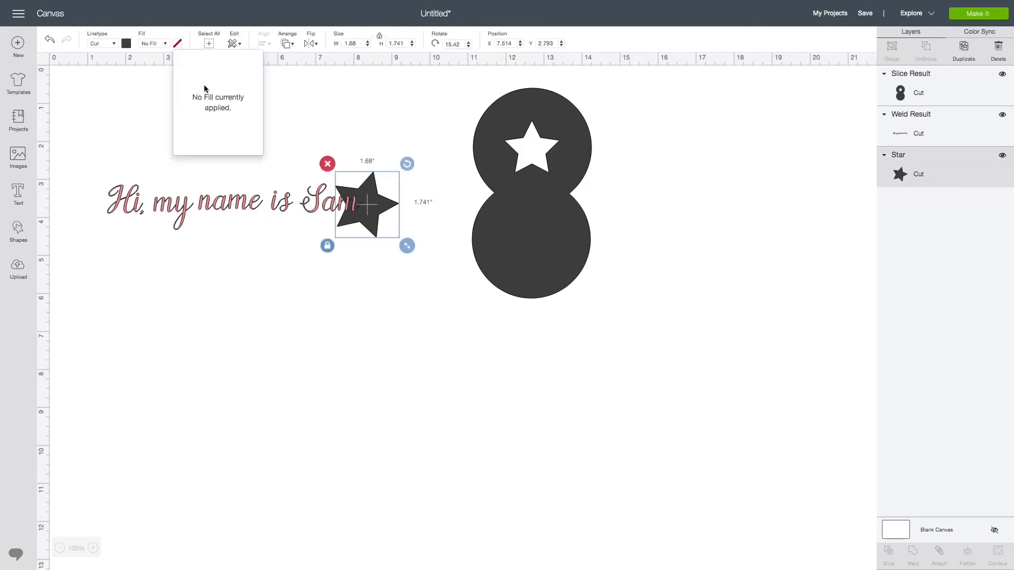
click(118, 94)
click(377, 185)
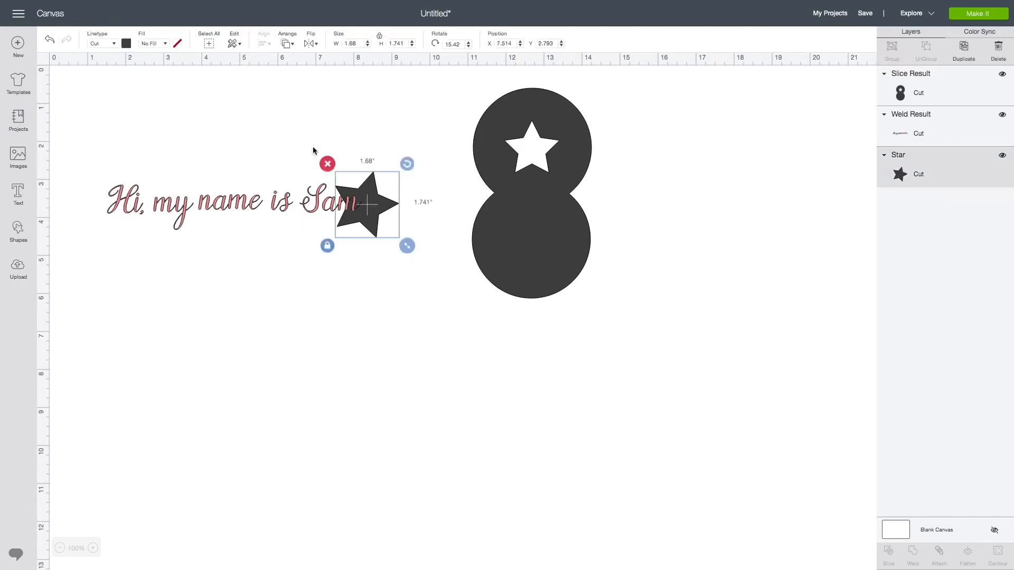
click(126, 44)
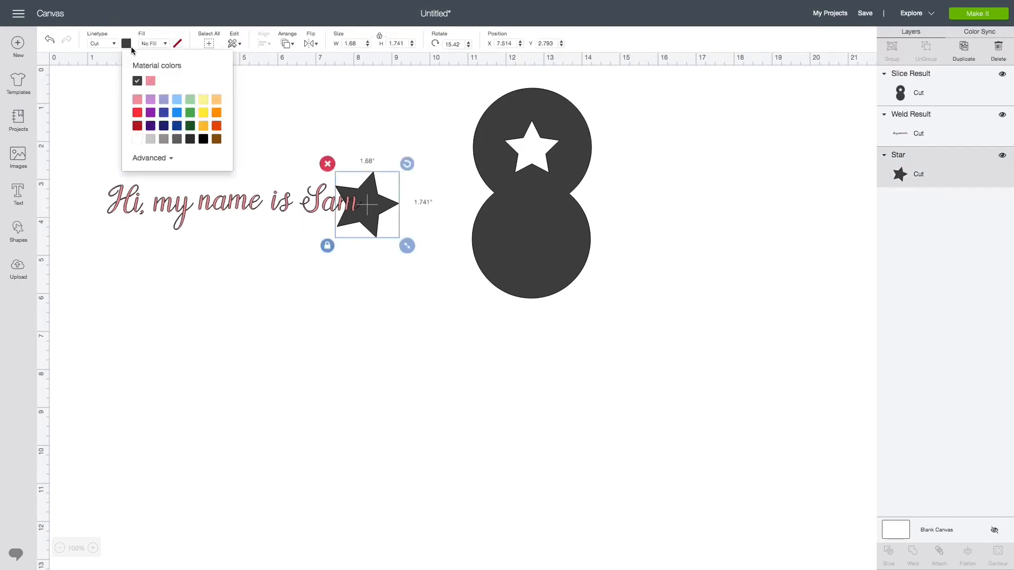
click(137, 138)
click(164, 323)
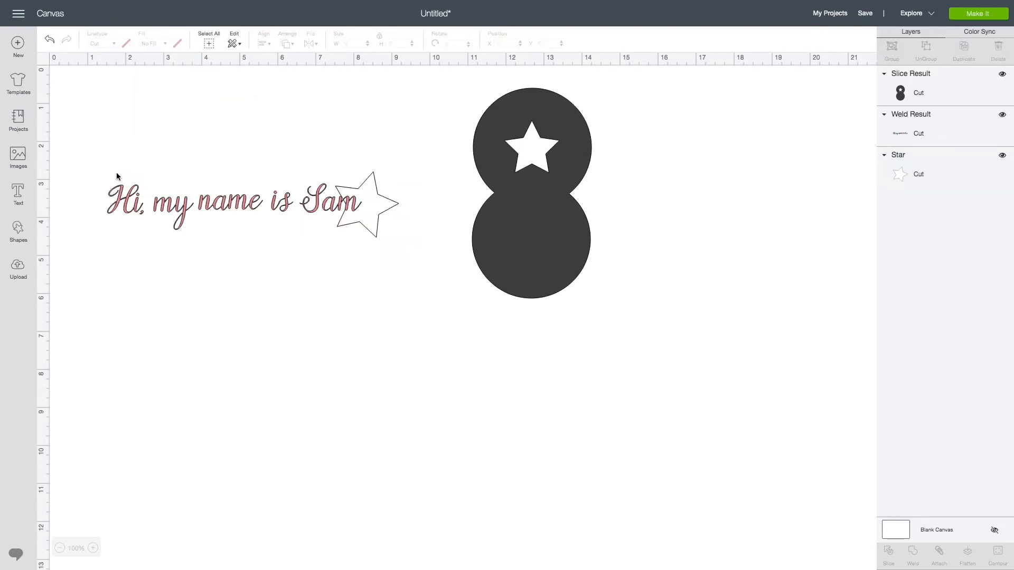
- Select the text and star, flatten them, and undo the flatten
drag(88, 166, 407, 246)
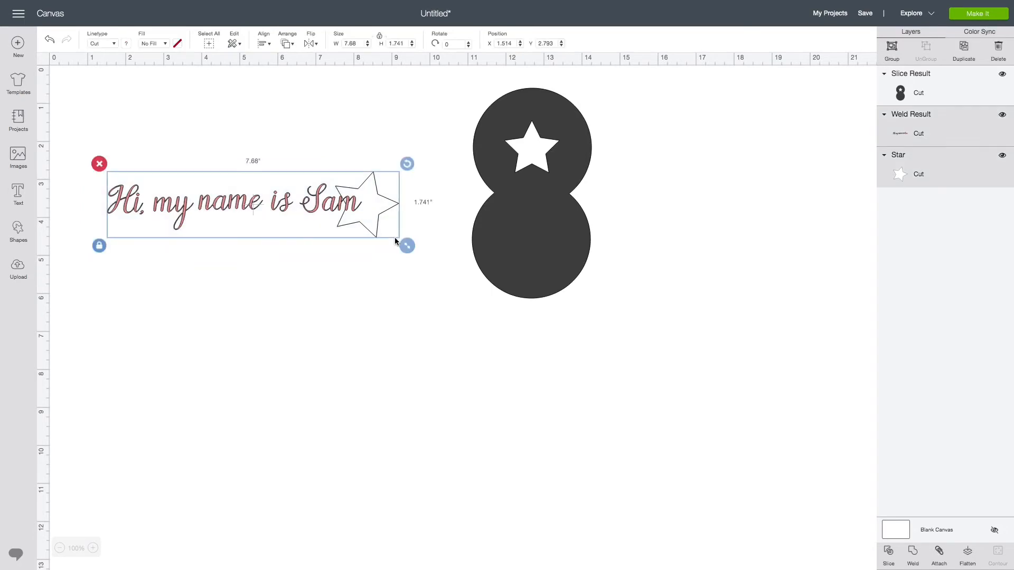
click(969, 563)
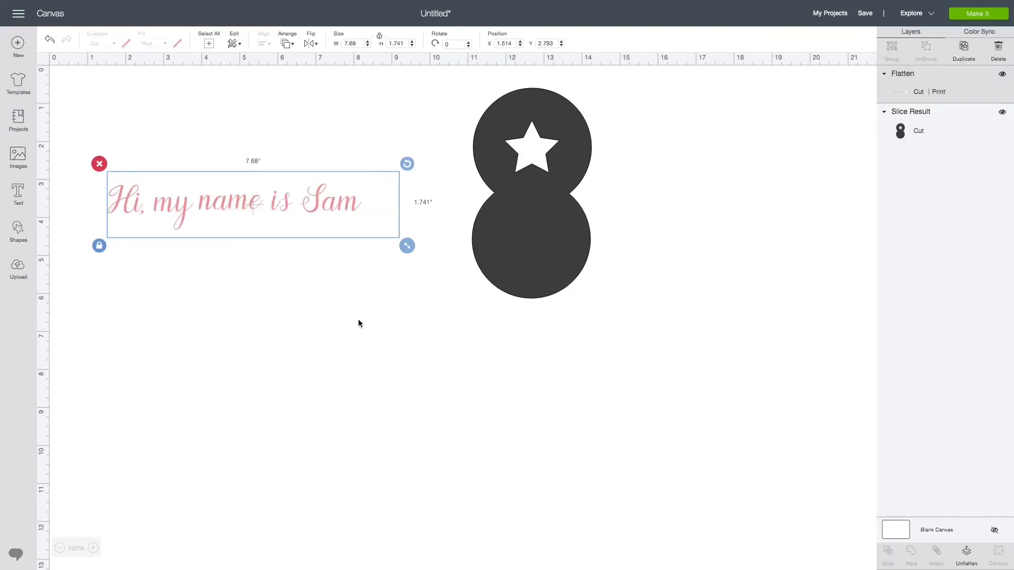
click(50, 40)
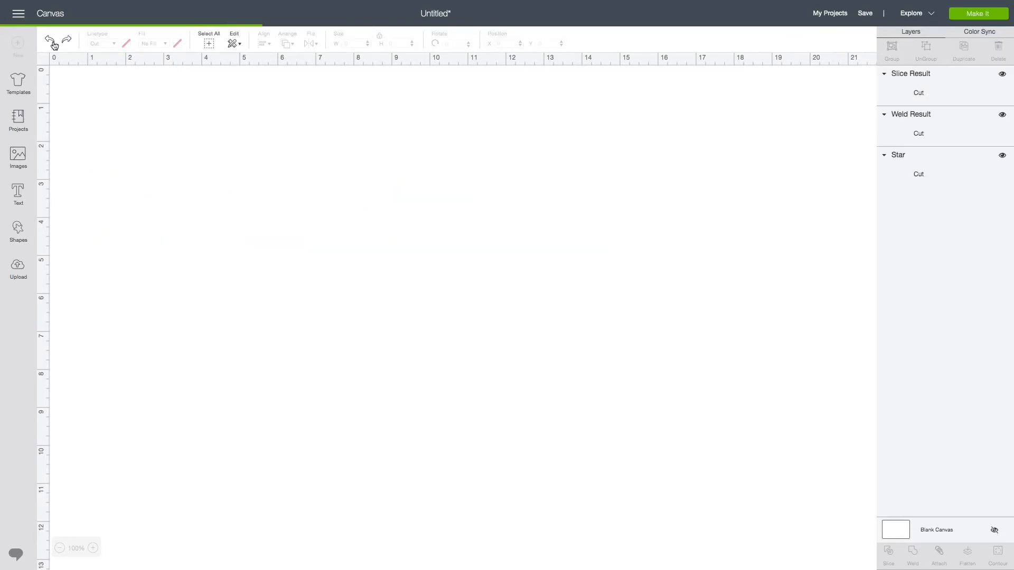
- Recolour the star purple
click(377, 212)
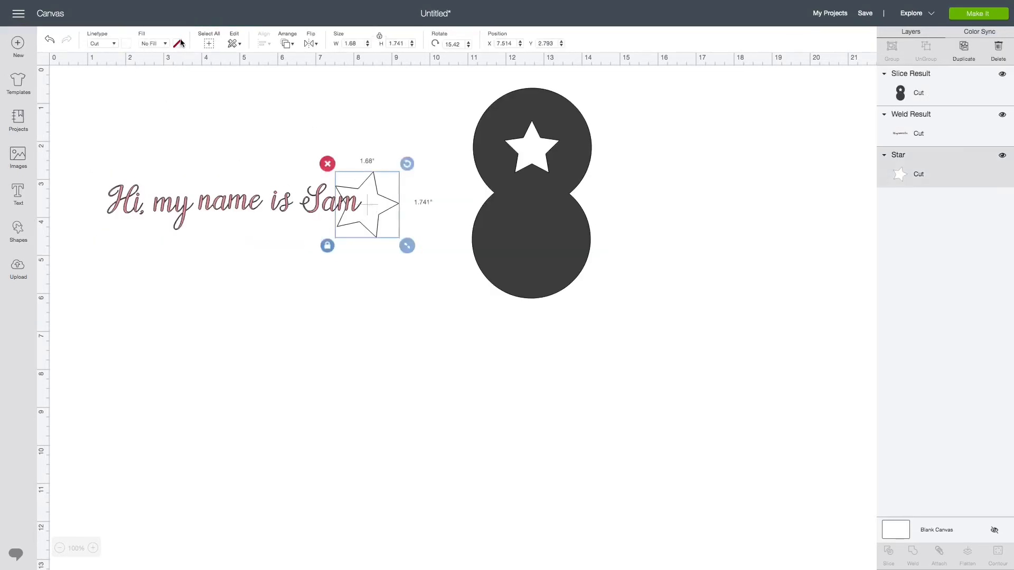
click(127, 45)
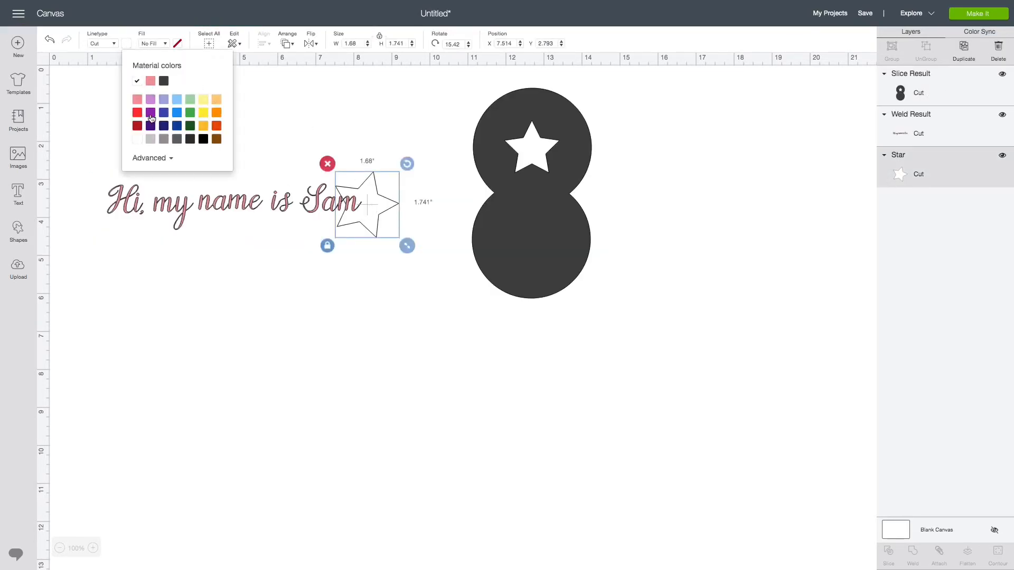
click(151, 101)
click(438, 270)
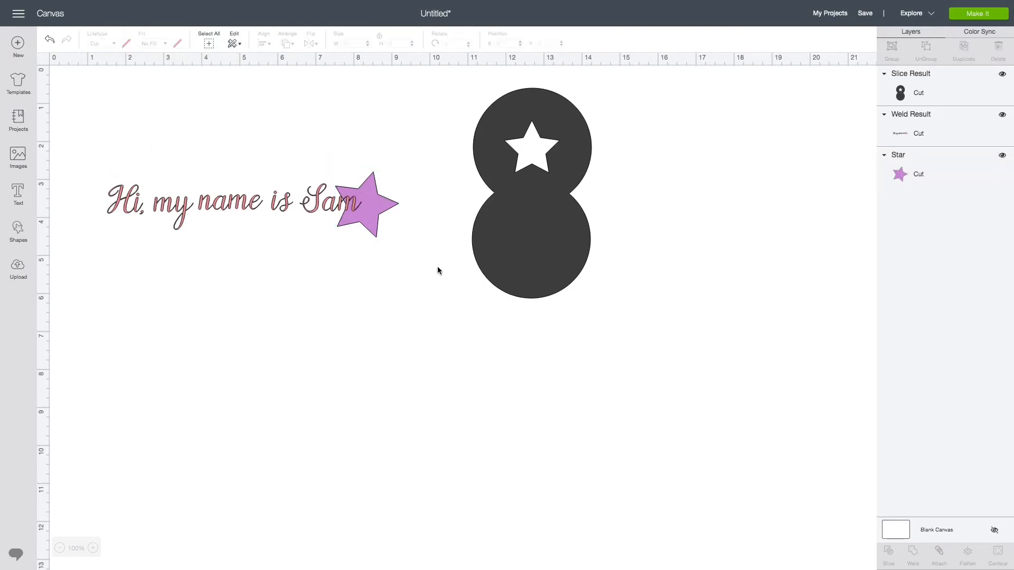
- Select the text and star and flatten them into one print-then-cut image
drag(373, 236, 93, 166)
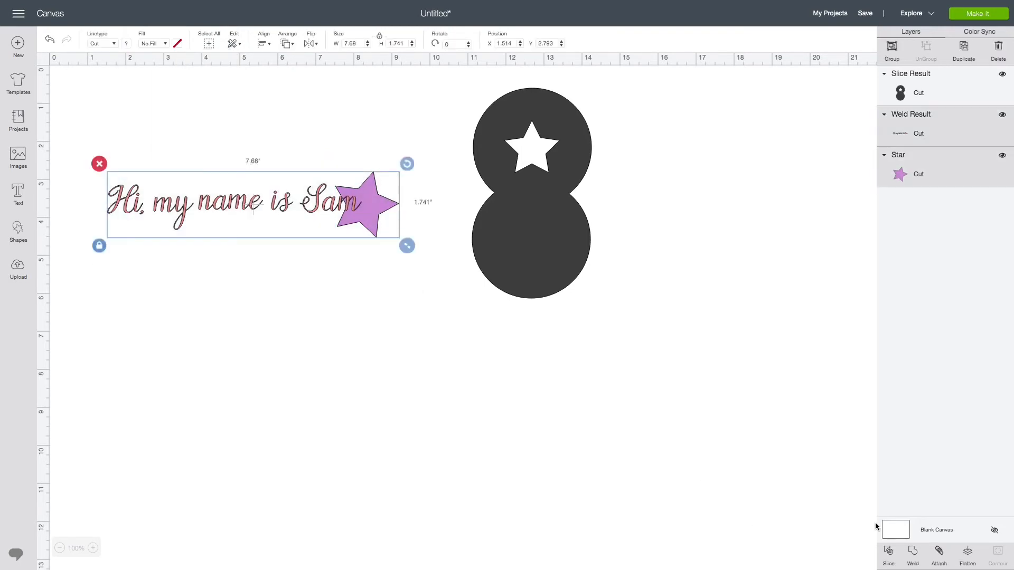
click(967, 555)
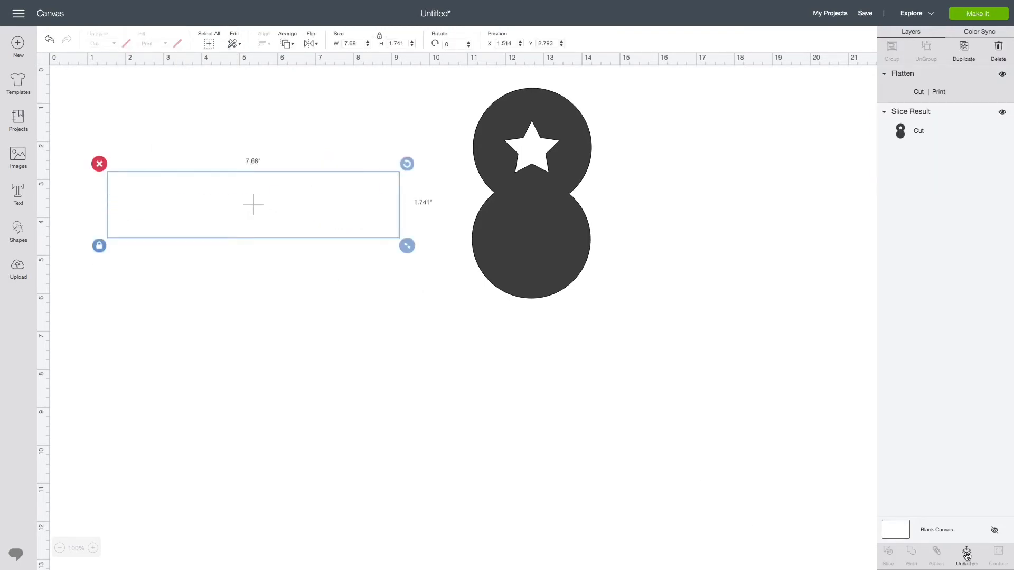
click(415, 439)
click(357, 213)
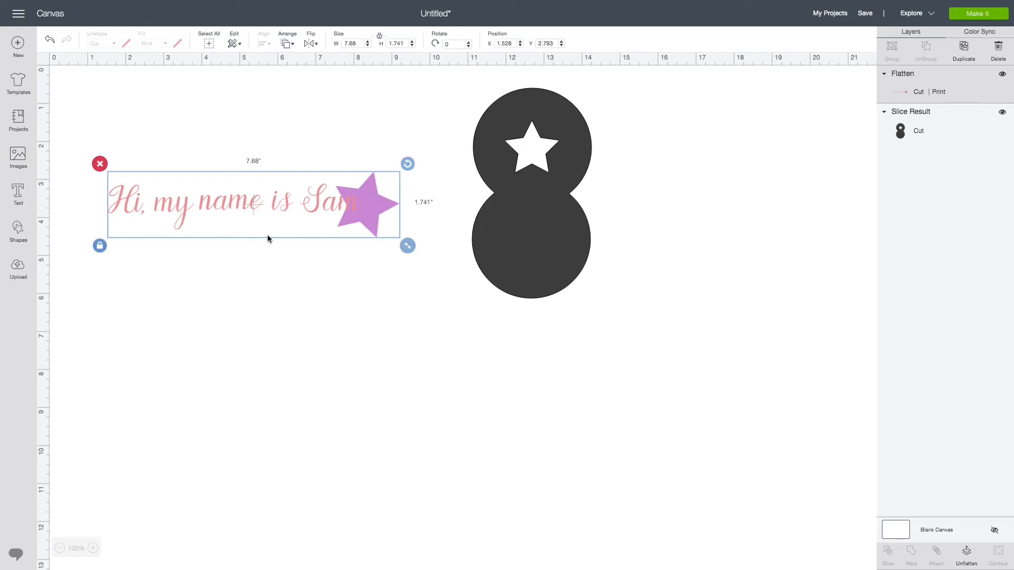
- Preview the flattened design on the mats, then move it to the top of the canvas
click(984, 16)
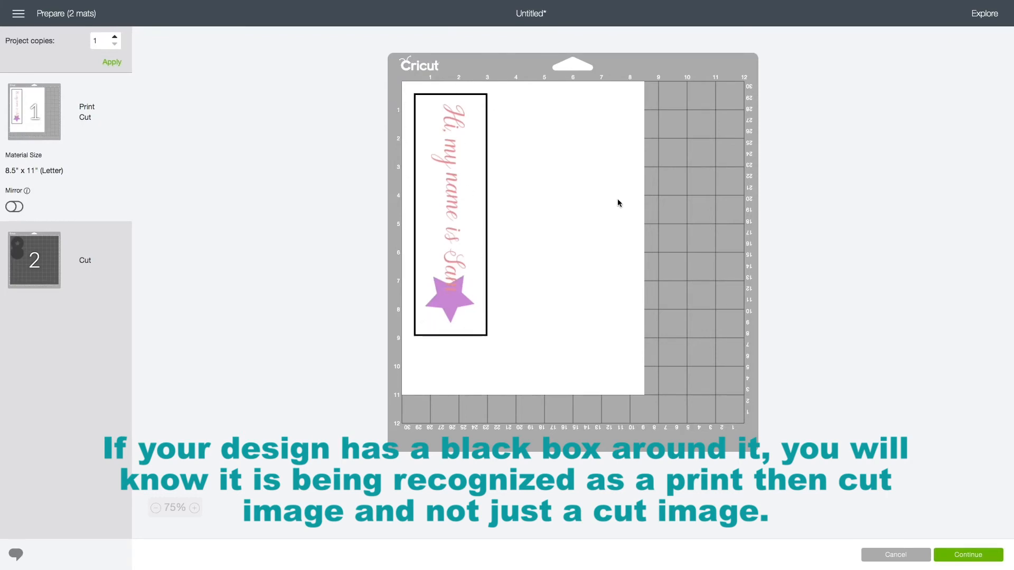
click(872, 557)
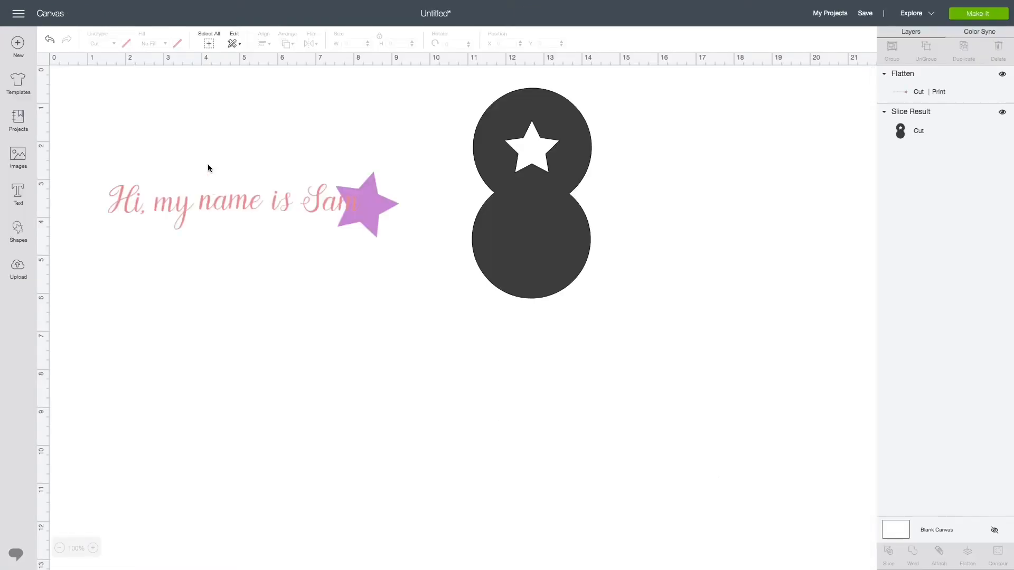
drag(213, 203, 217, 116)
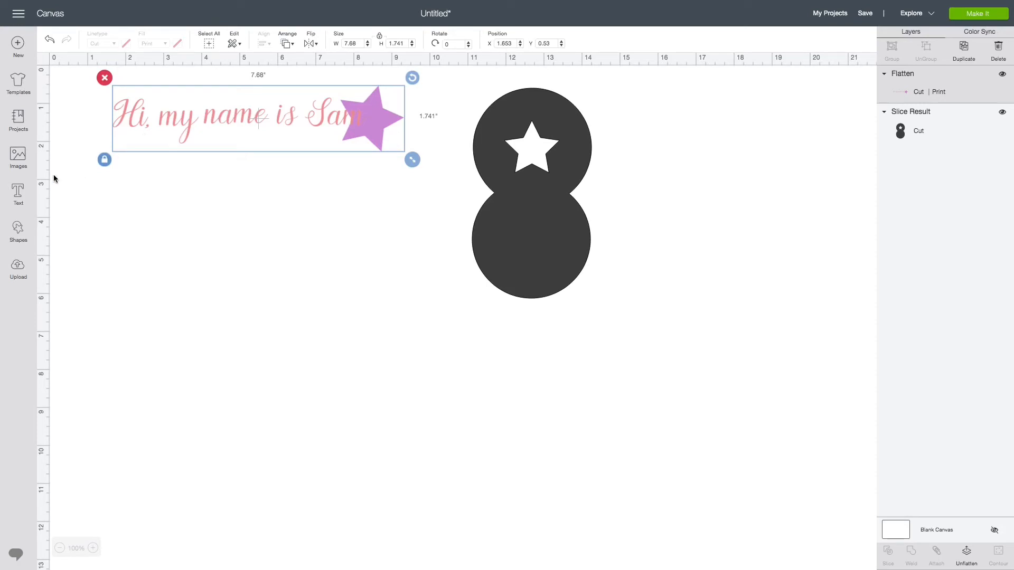
- Open the image library and browse the available images
click(159, 220)
click(18, 157)
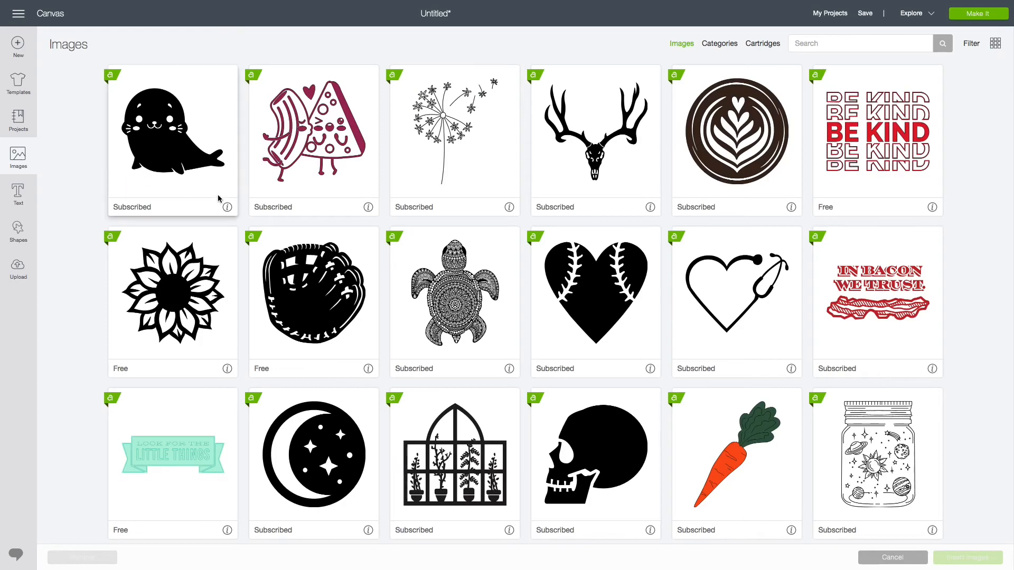
scroll(229, 201, down, 10)
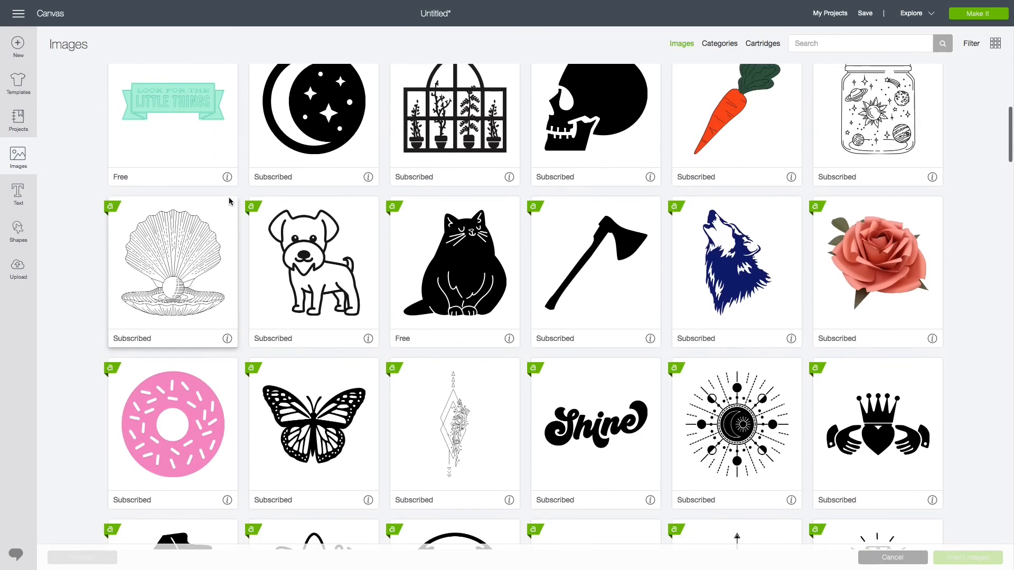
scroll(230, 201, down, 6)
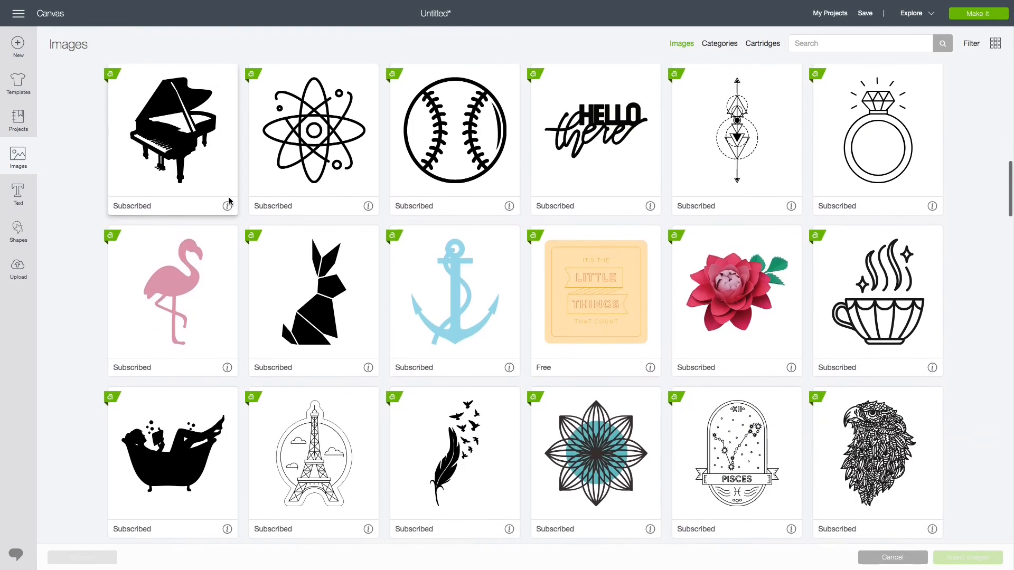
scroll(230, 198, up, 10)
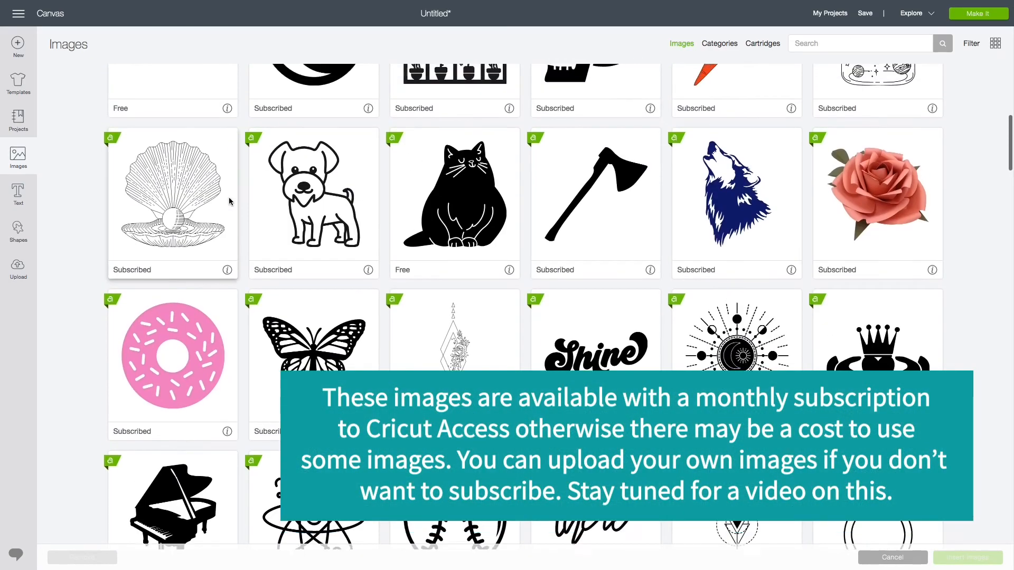
scroll(229, 198, up, 3)
scroll(229, 201, up, 3)
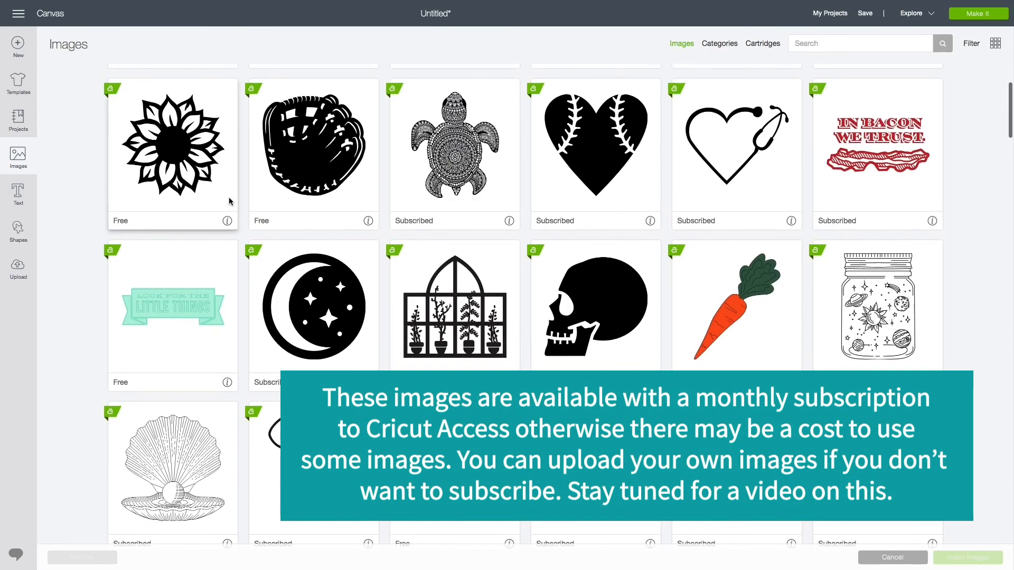
scroll(230, 201, up, 2)
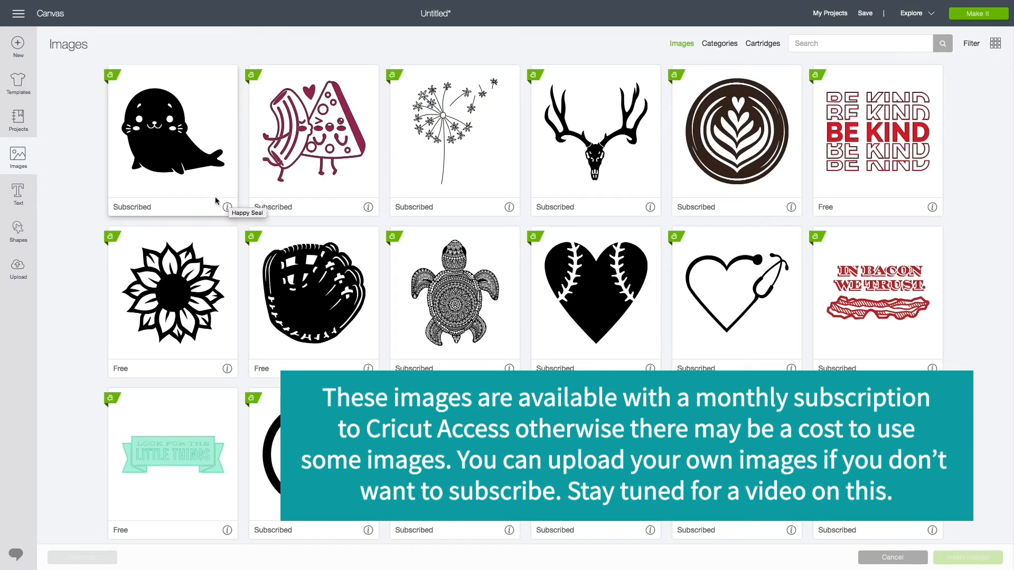
- Search the image library for narwhal and insert the solid black narwhal and the cute outline narwhal
click(797, 46)
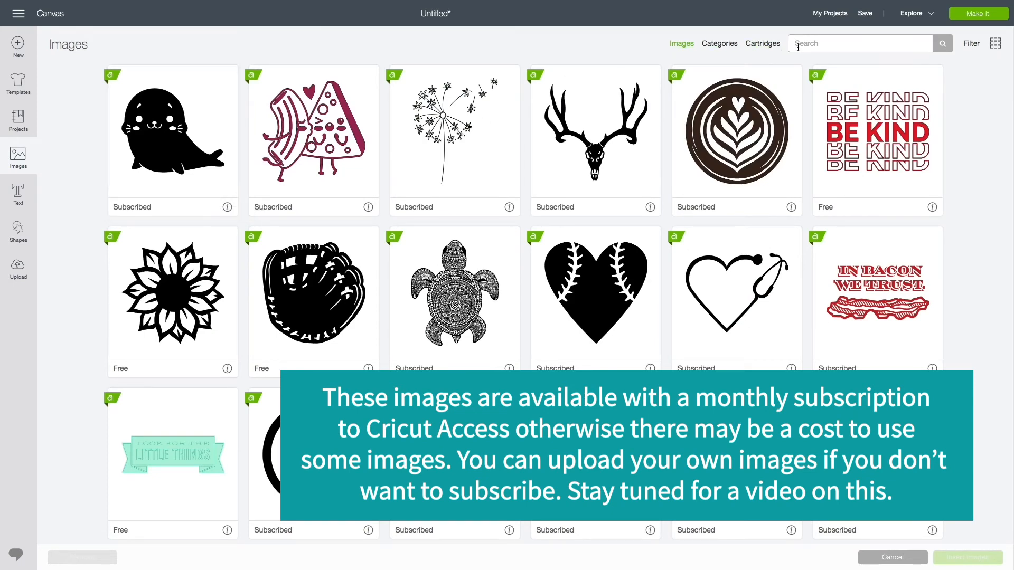
text(narwhal)
key(Return)
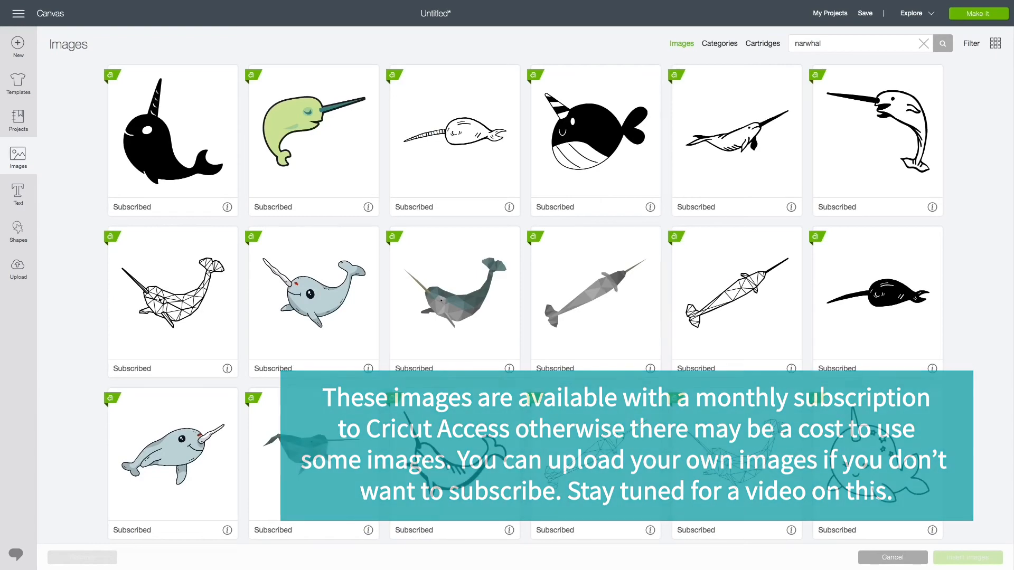
click(167, 165)
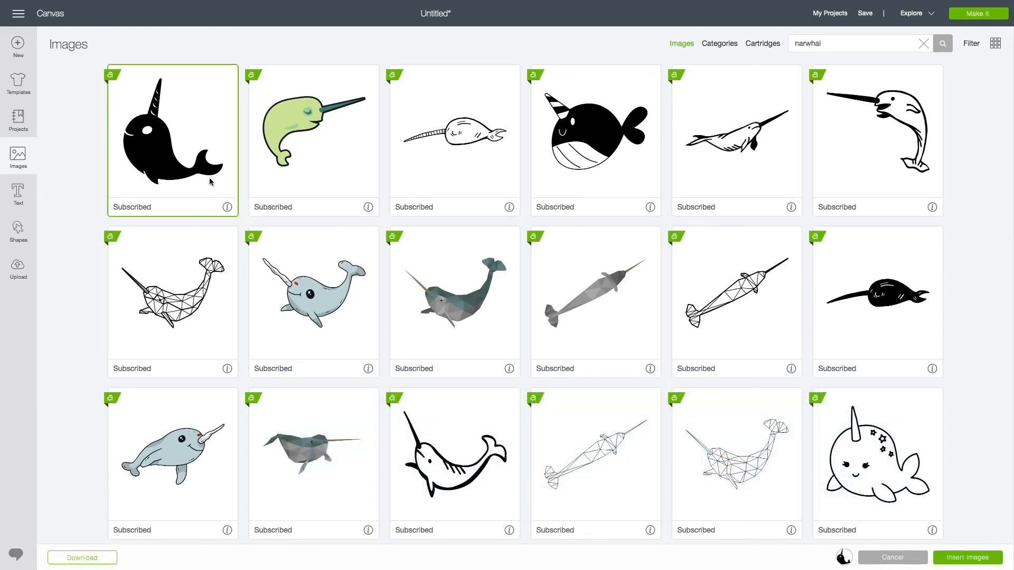
click(918, 482)
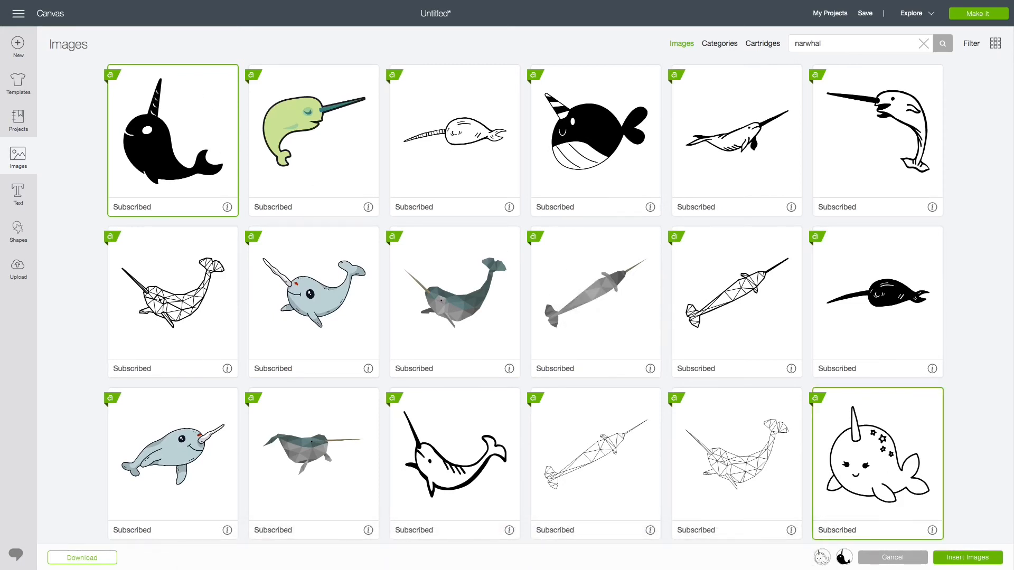
click(963, 557)
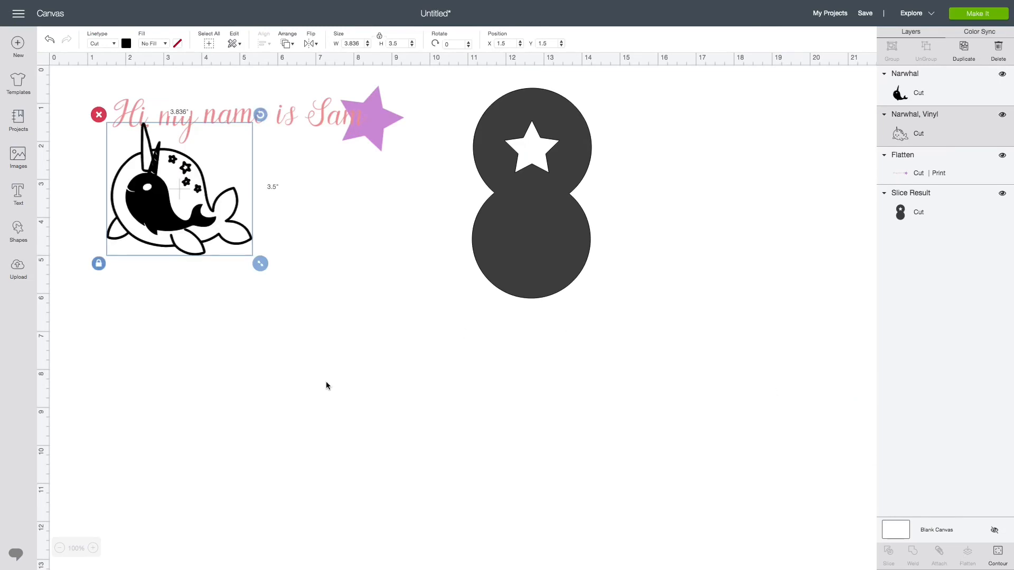
- Move the outline narwhal lower on the canvas and delete the solid black narwhal
drag(140, 207, 362, 265)
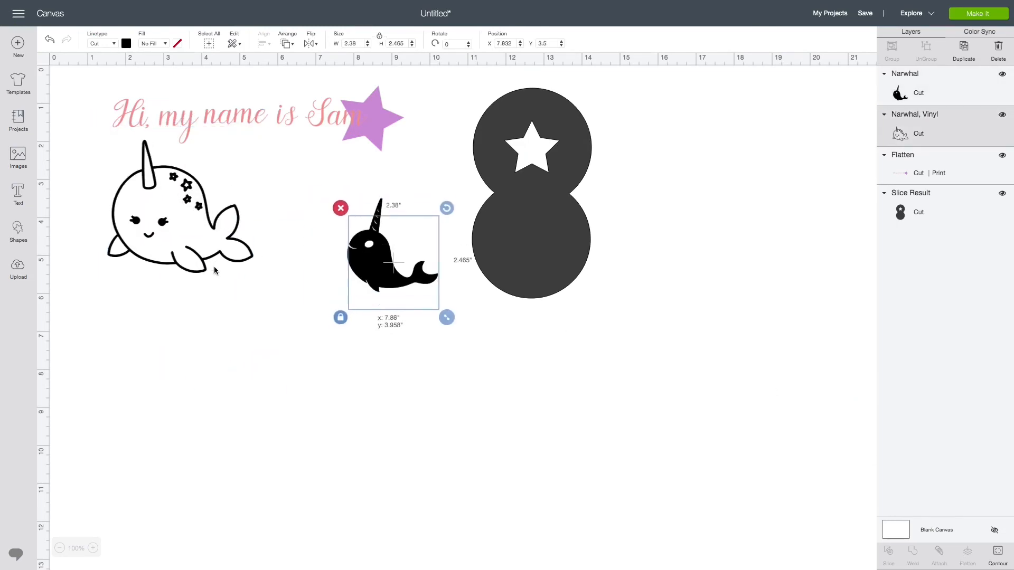
drag(220, 198, 236, 312)
click(372, 270)
key(Delete)
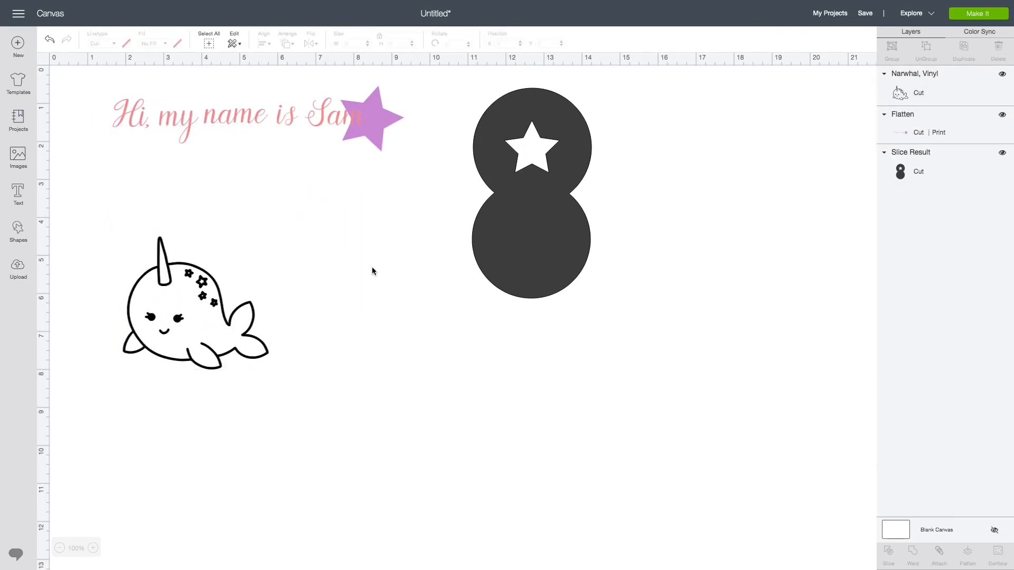
- Recolour the outline narwhal blue
click(192, 340)
click(126, 45)
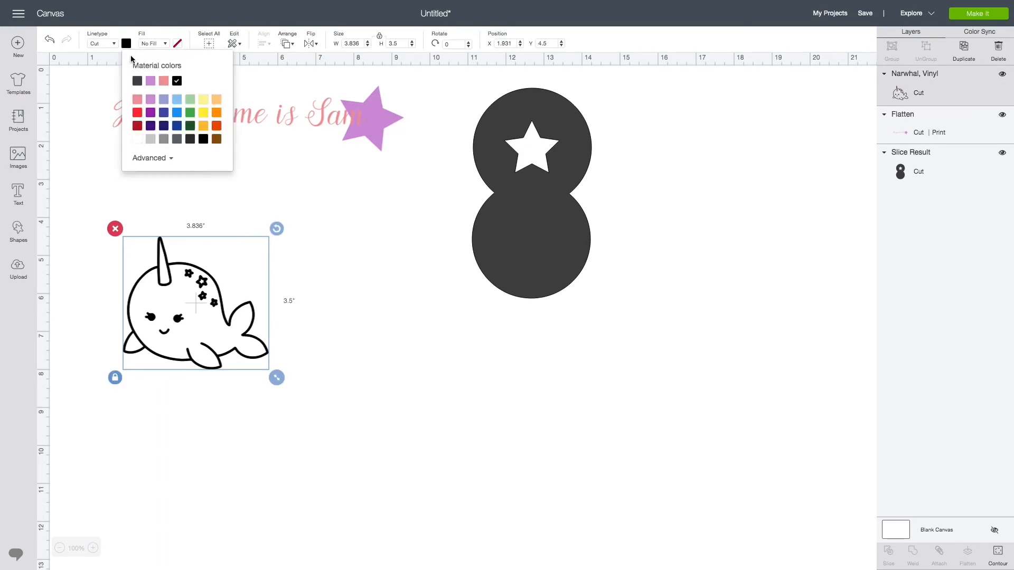
click(180, 114)
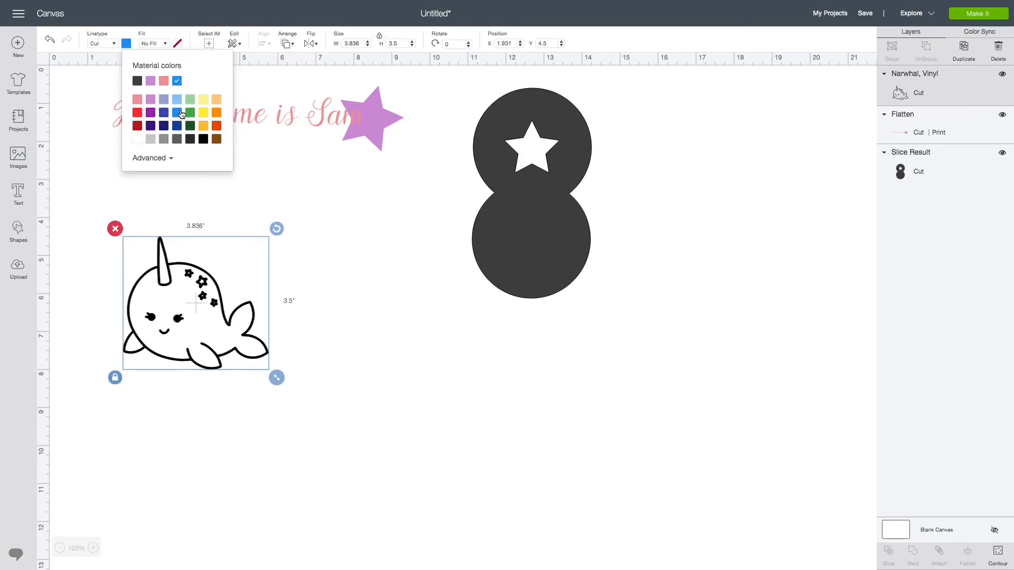
click(340, 280)
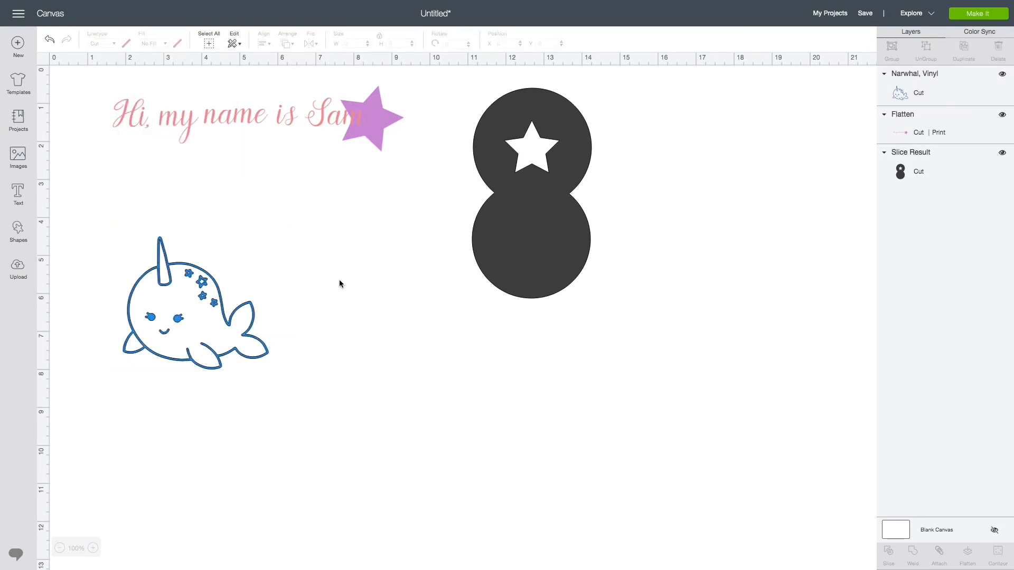
- Preview the design on the mats and open the third mat
click(959, 20)
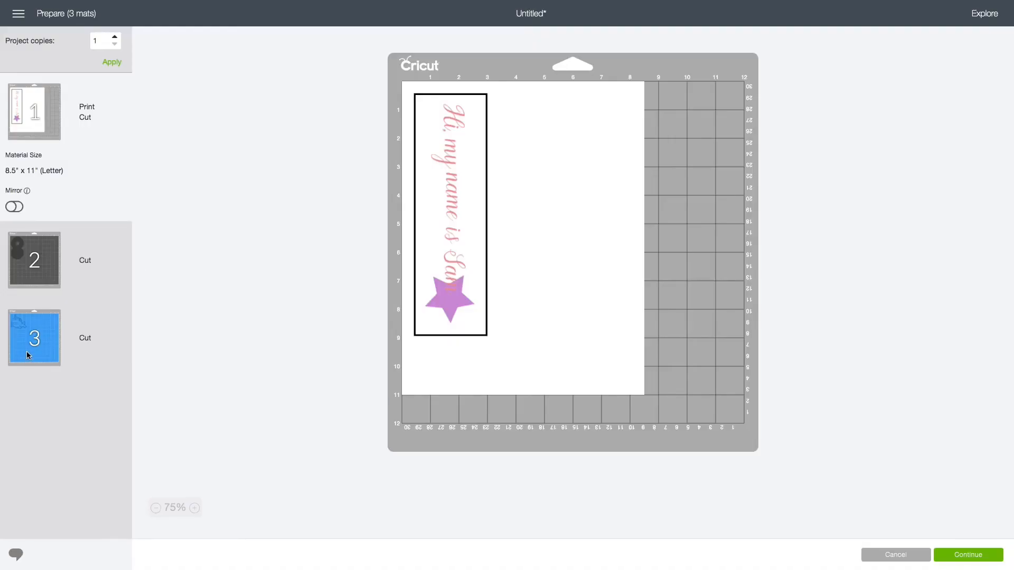
click(29, 355)
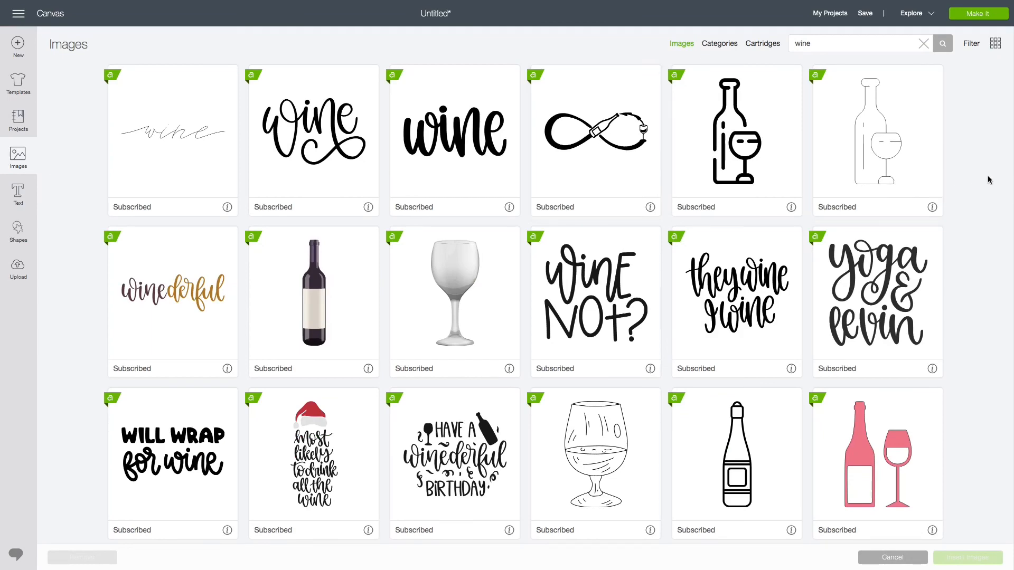
- Scroll the wine image results and insert the 'good FRIENDS WINE together' image
scroll(989, 180, down, 3)
scroll(989, 179, down, 2)
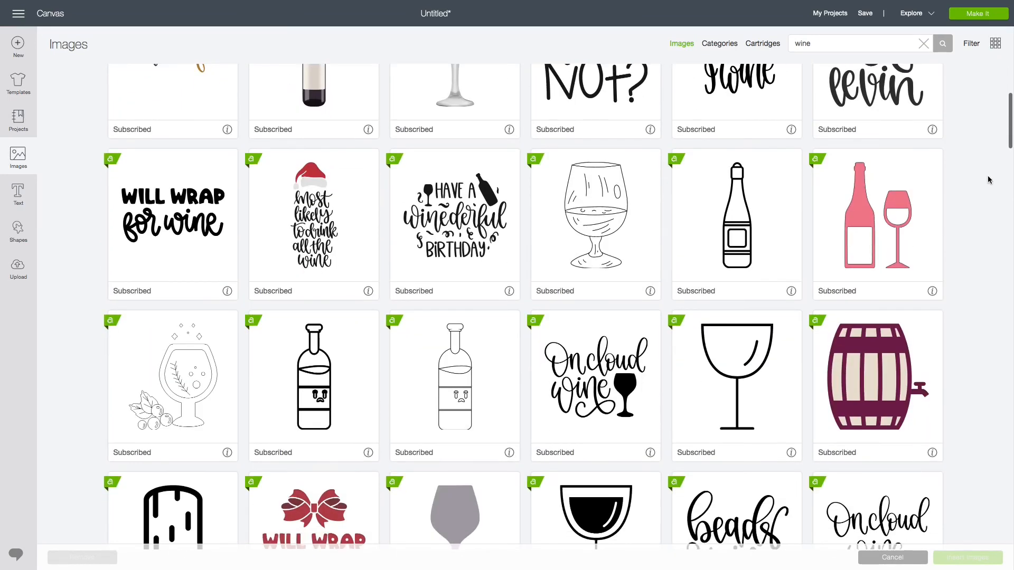
scroll(989, 179, down, 4)
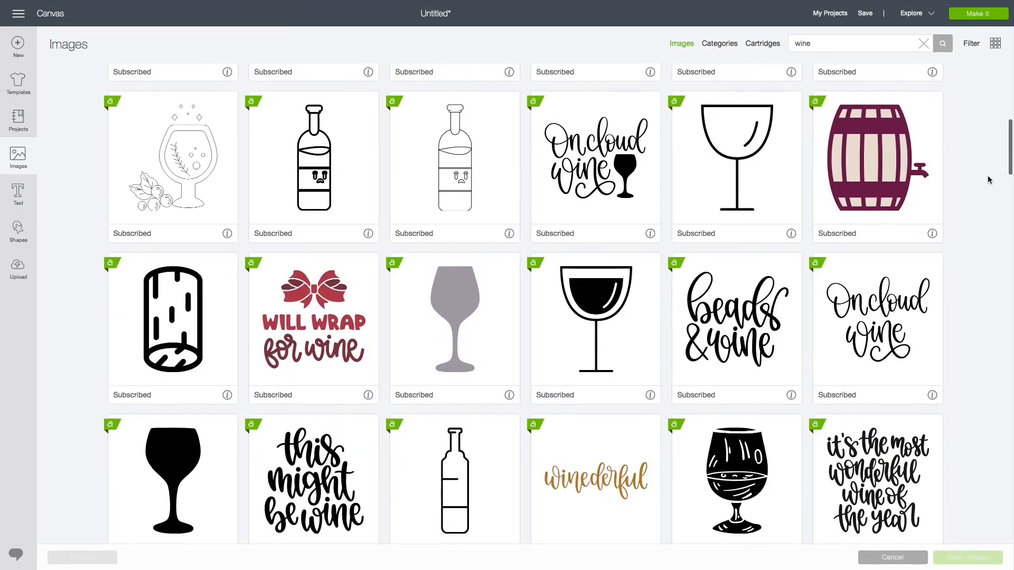
scroll(989, 180, down, 2)
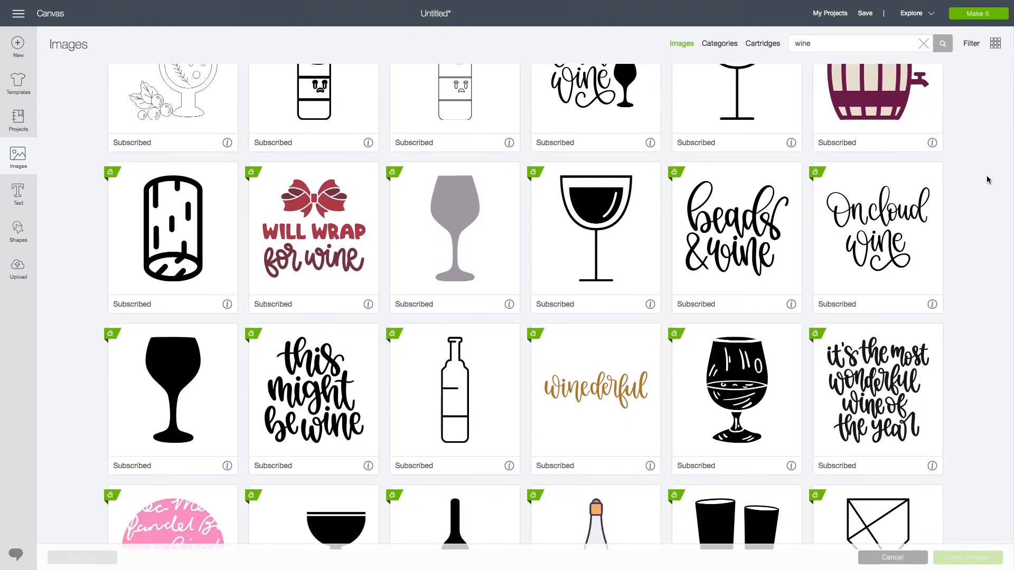
scroll(943, 189, down, 4)
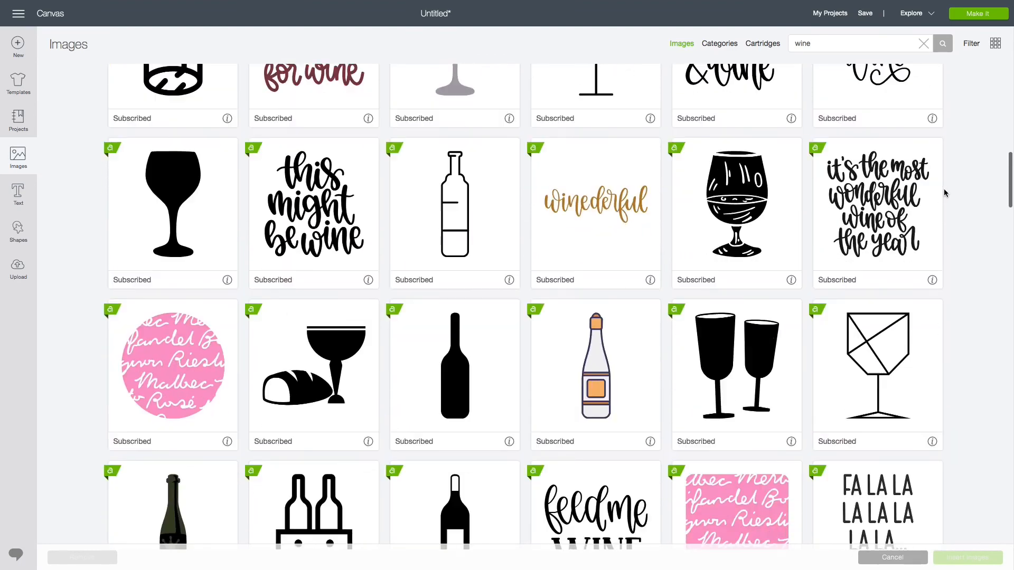
scroll(943, 189, down, 4)
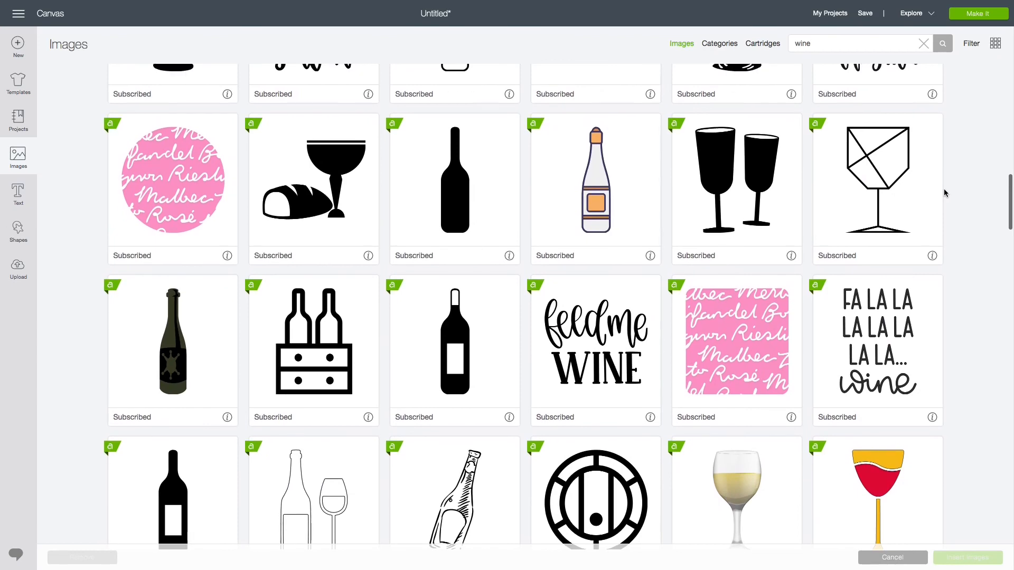
scroll(943, 188, down, 7)
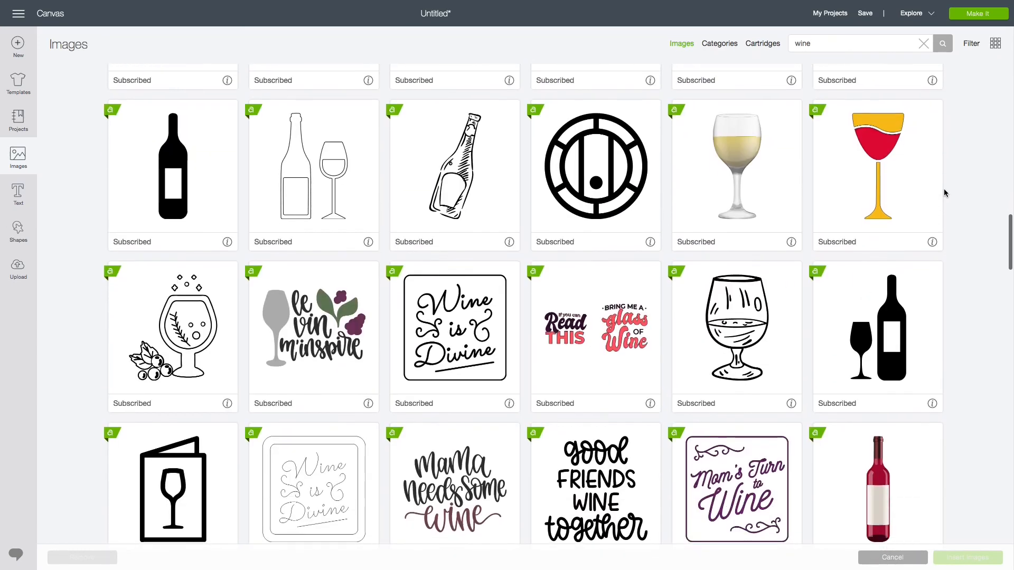
scroll(798, 312, down, 2)
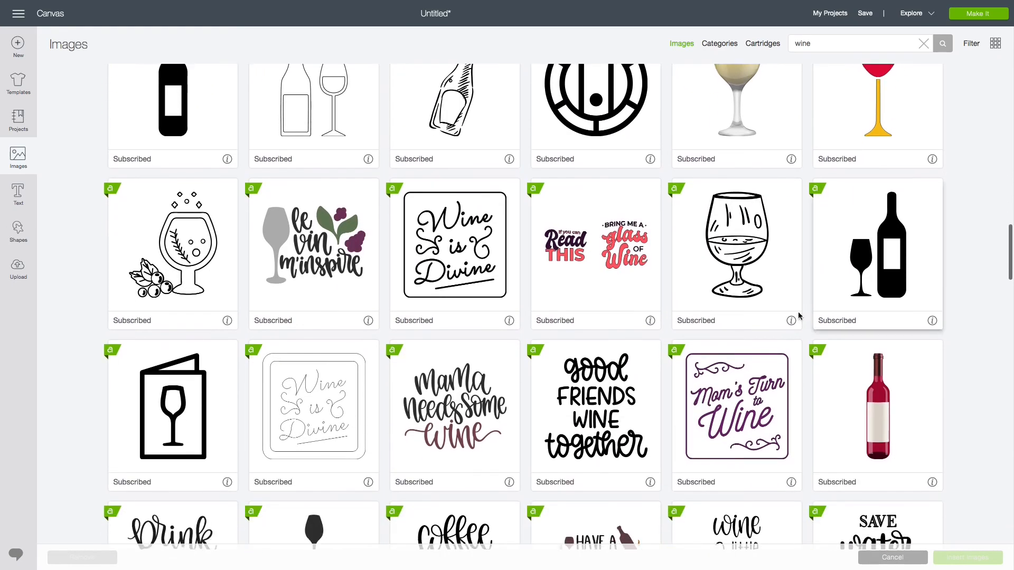
click(622, 390)
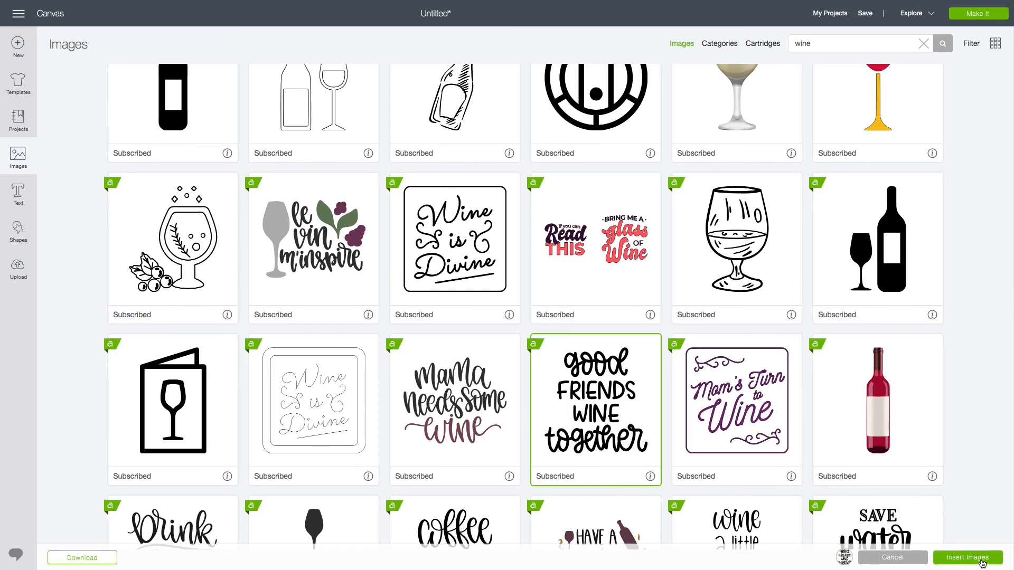
click(981, 561)
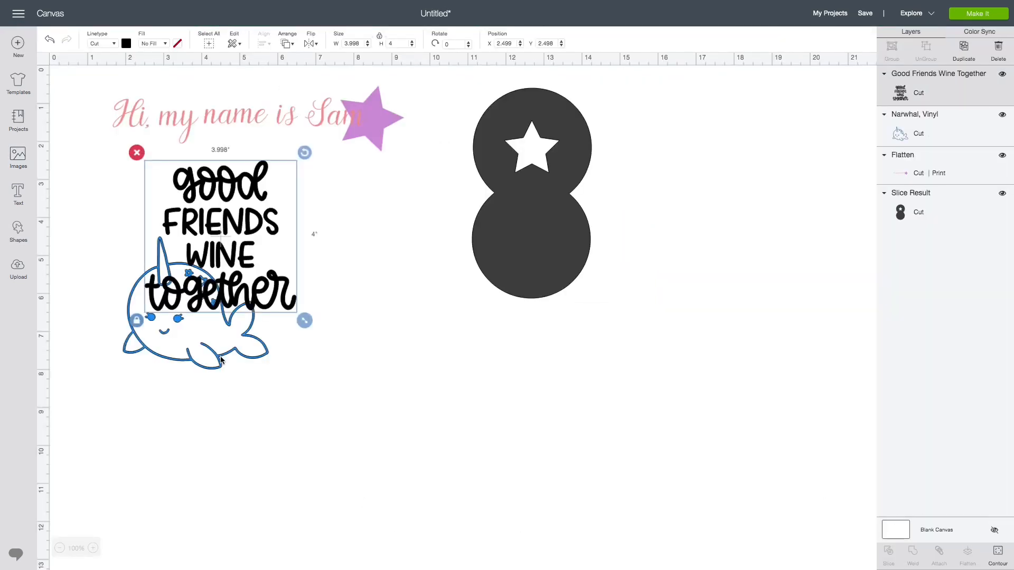
- Move the narwhal below the sliced circles, reposition the wine text, and recolour the wine text blue
drag(219, 357, 555, 405)
drag(282, 299, 254, 347)
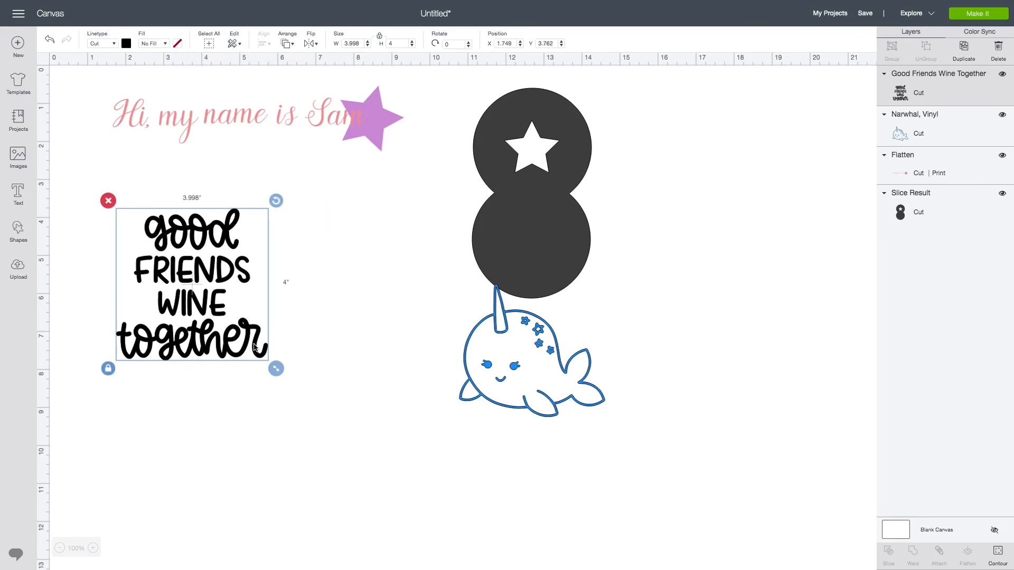
click(126, 44)
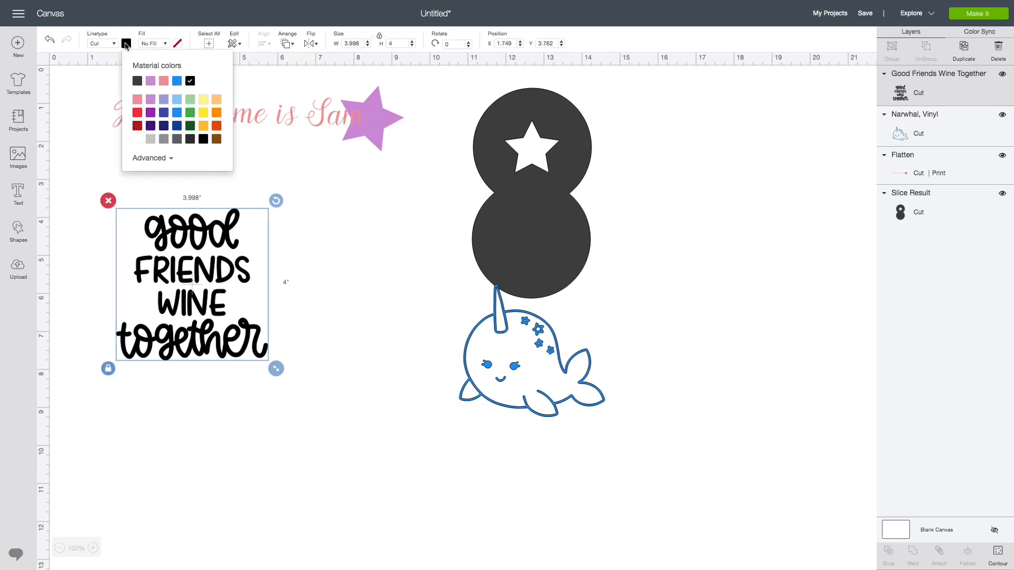
click(177, 81)
click(692, 247)
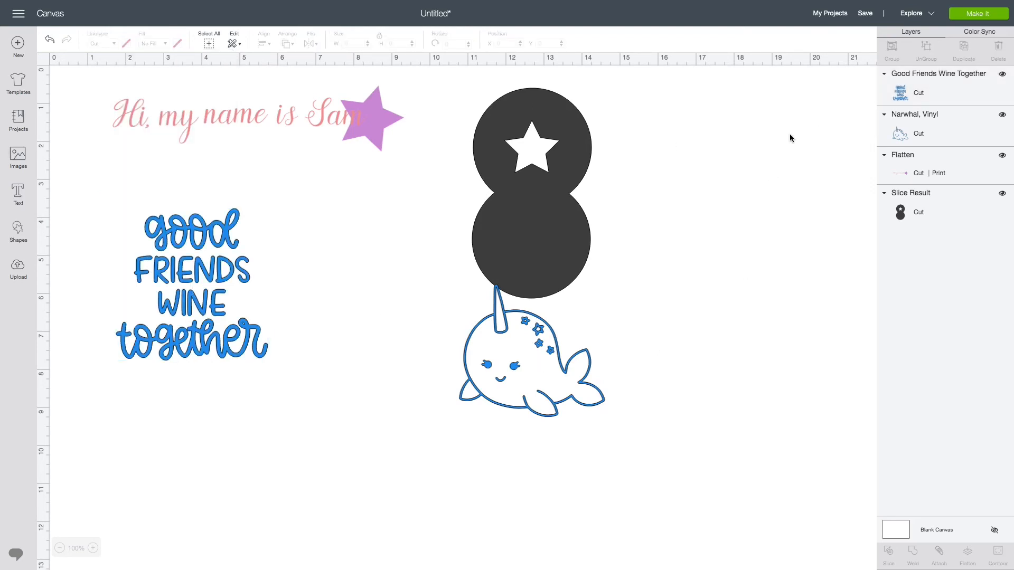
- Preview the mats, view the third mat, and cancel back to the canvas
click(967, 17)
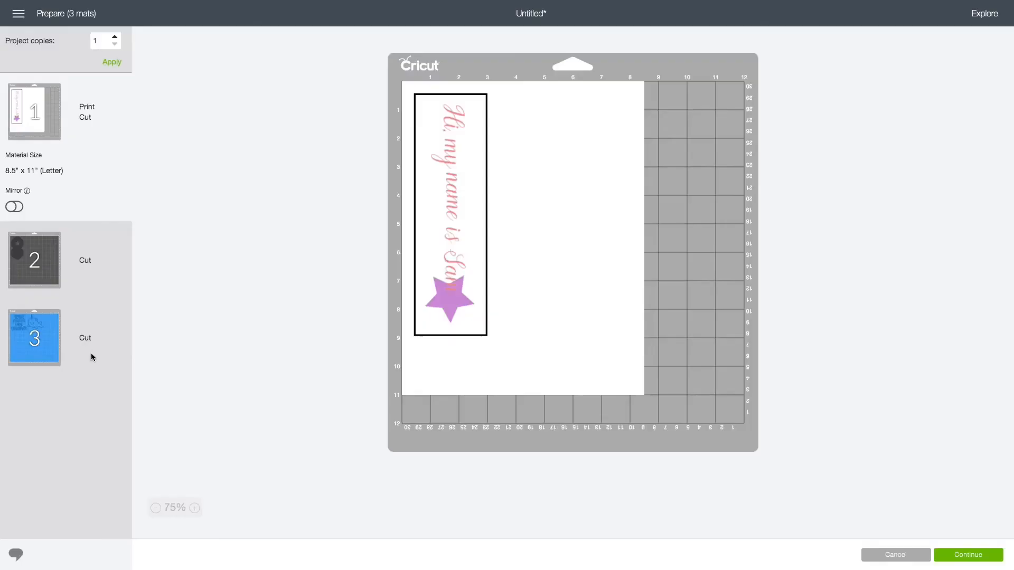
click(91, 353)
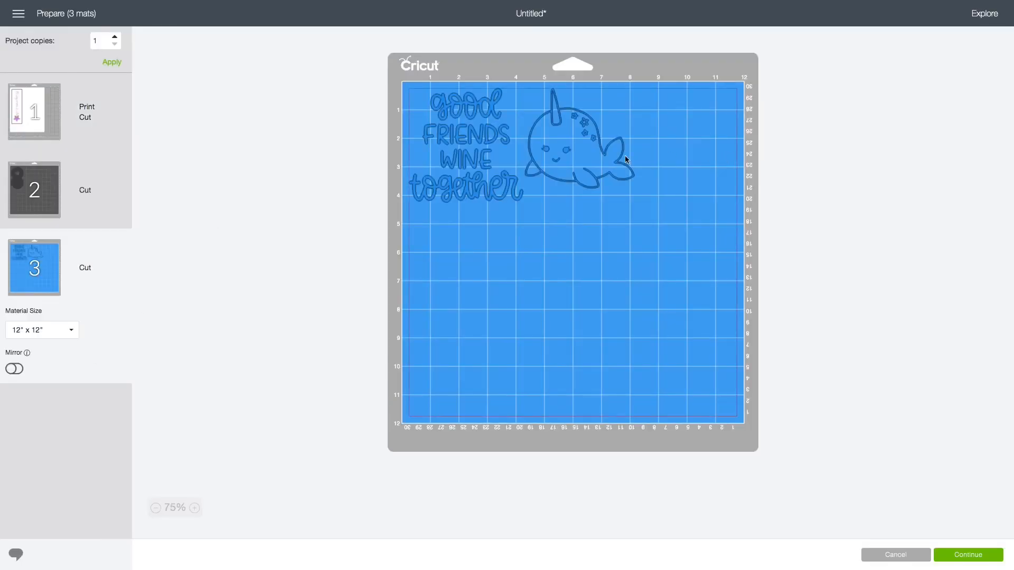
click(897, 555)
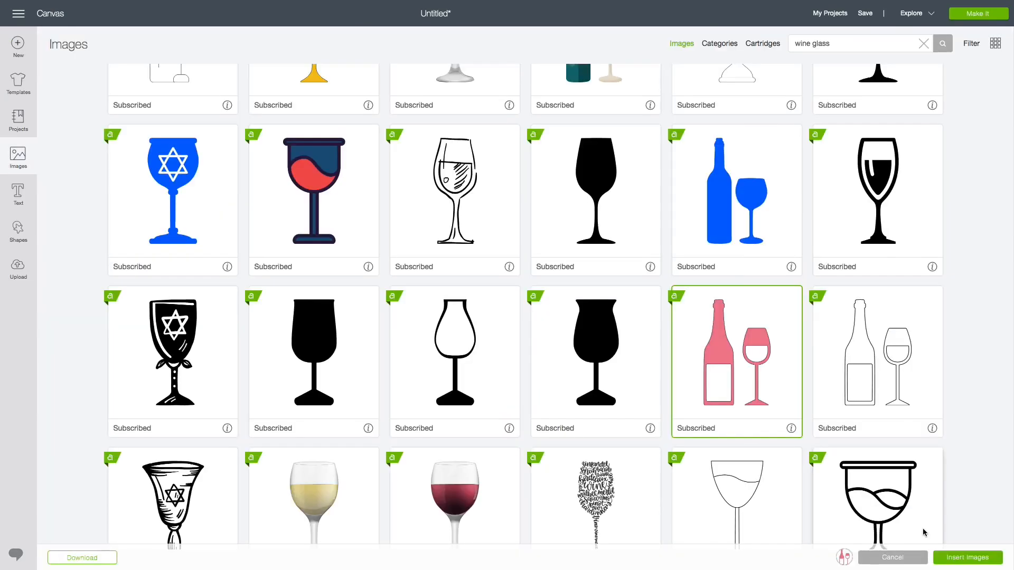
- Insert the pink wine bottle and glass image and move it onto the wine text
click(951, 558)
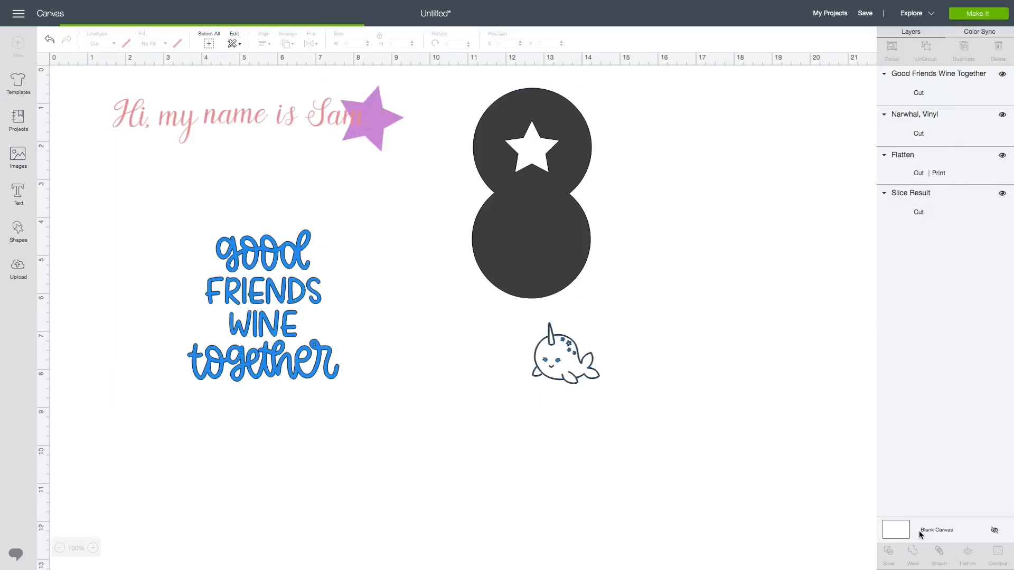
drag(270, 172, 289, 191)
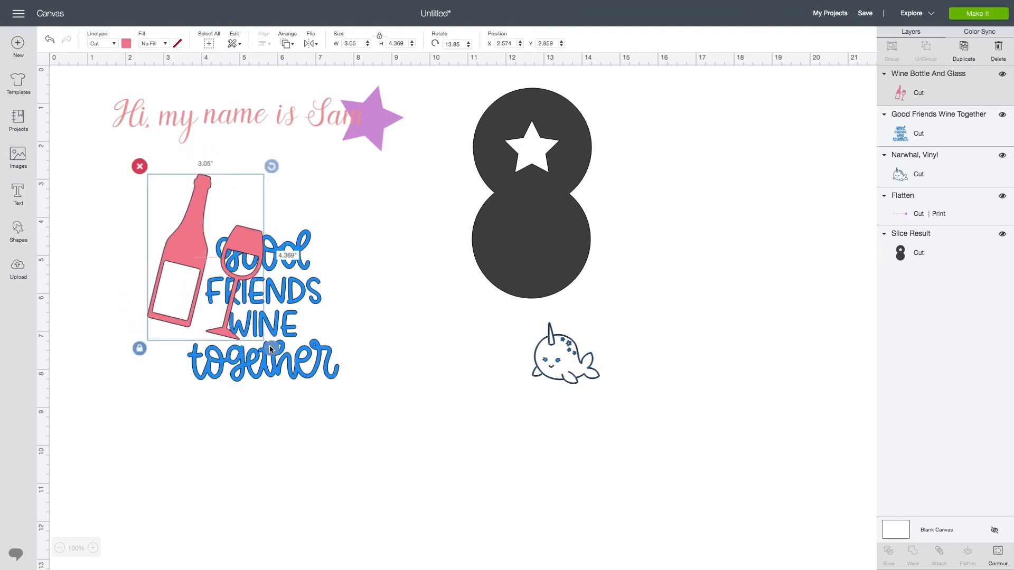
- Shrink the wine bottle and glass image to about 1.4 by 2 inches and place it below the wine text
drag(270, 347, 187, 259)
drag(193, 217, 386, 375)
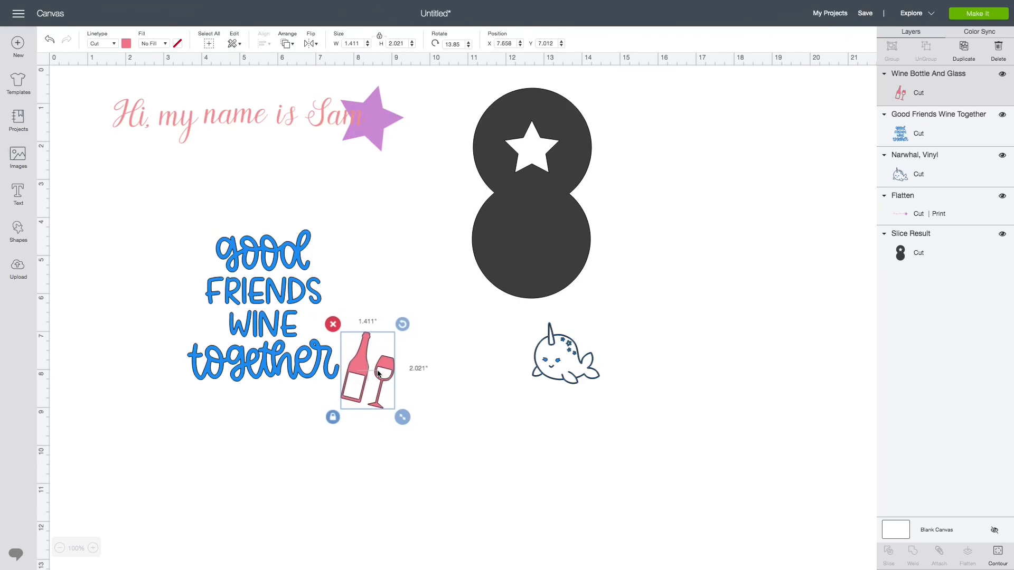
click(388, 290)
drag(184, 207, 200, 383)
drag(352, 384, 249, 430)
drag(287, 430, 291, 430)
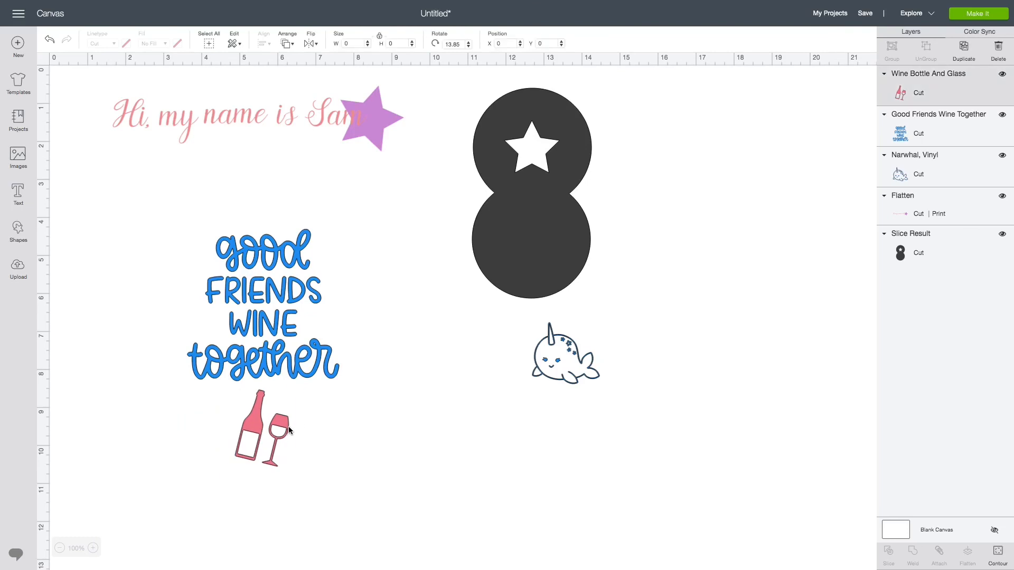
- Select the wine text and bottle image together, centre them horizontally, and attach them
click(327, 431)
drag(151, 204, 374, 491)
click(267, 45)
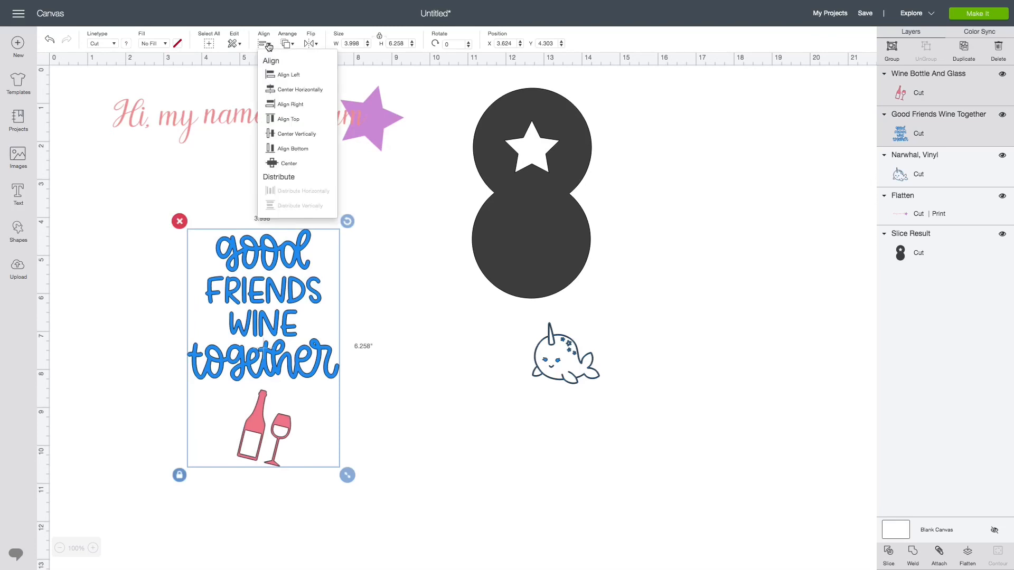
click(294, 90)
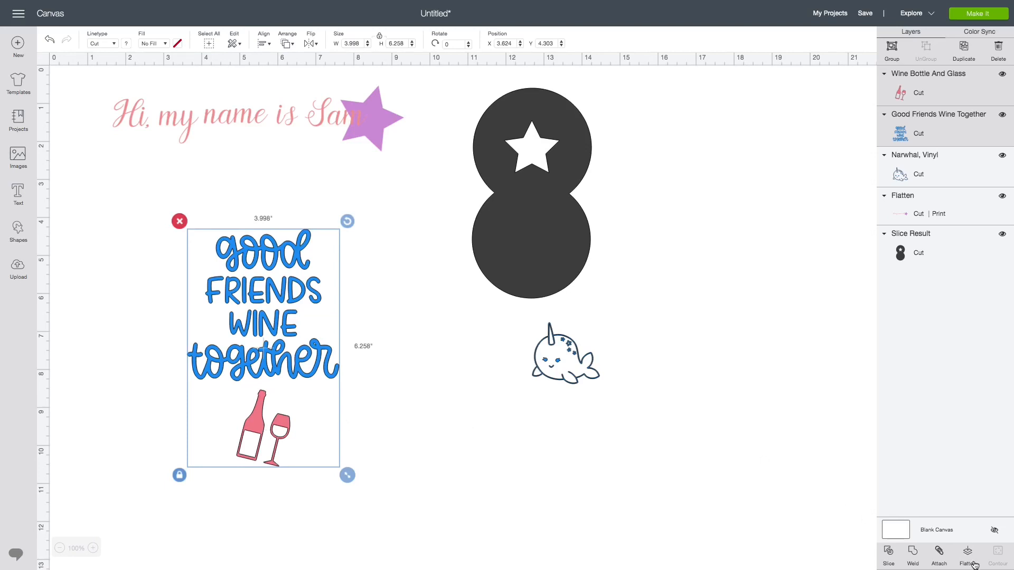
click(942, 555)
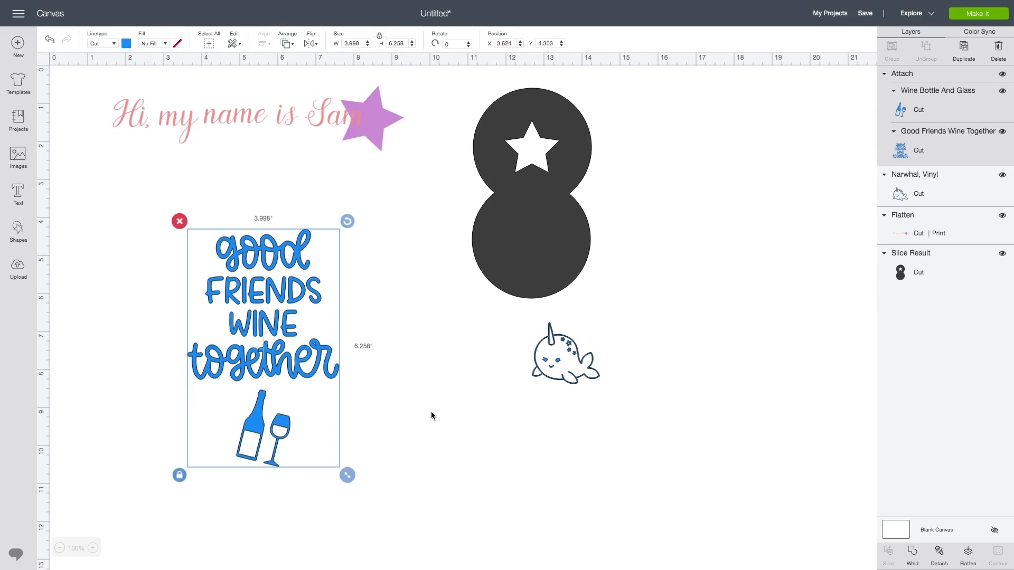
- Preview the mats, move the narwhal to the third mat's top-right corner, and cancel back to the canvas
click(975, 17)
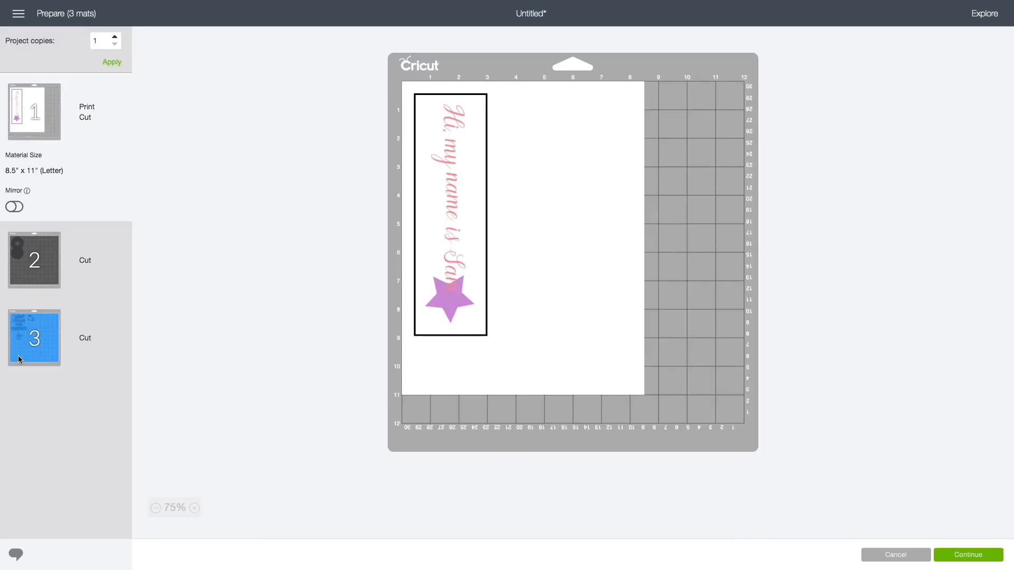
click(20, 359)
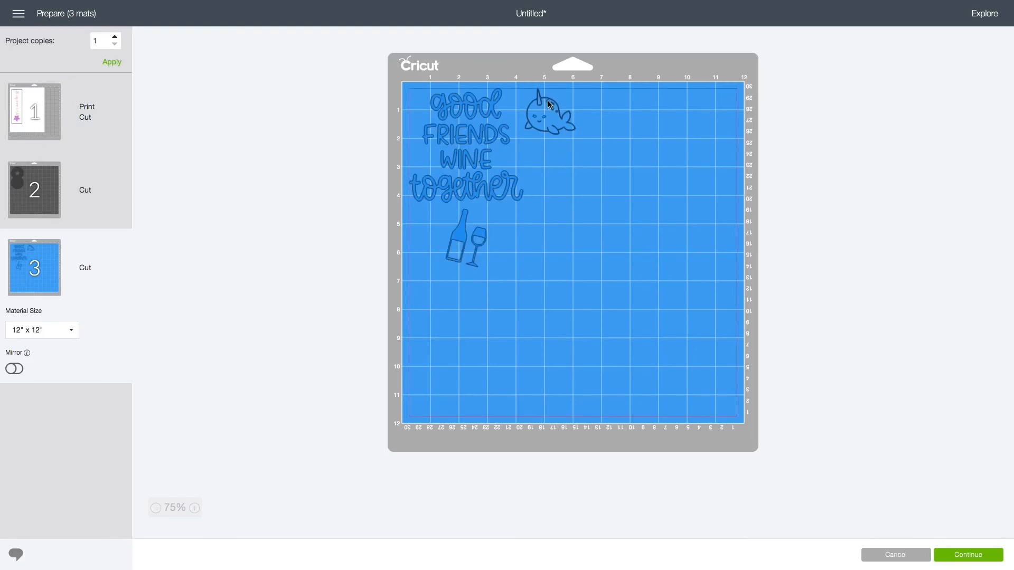
drag(537, 122, 698, 124)
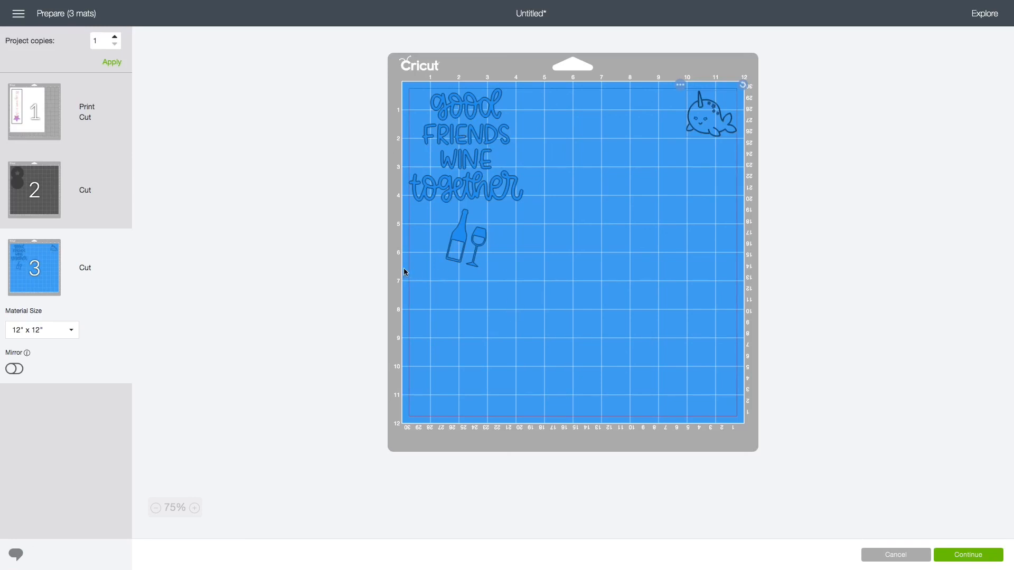
click(878, 556)
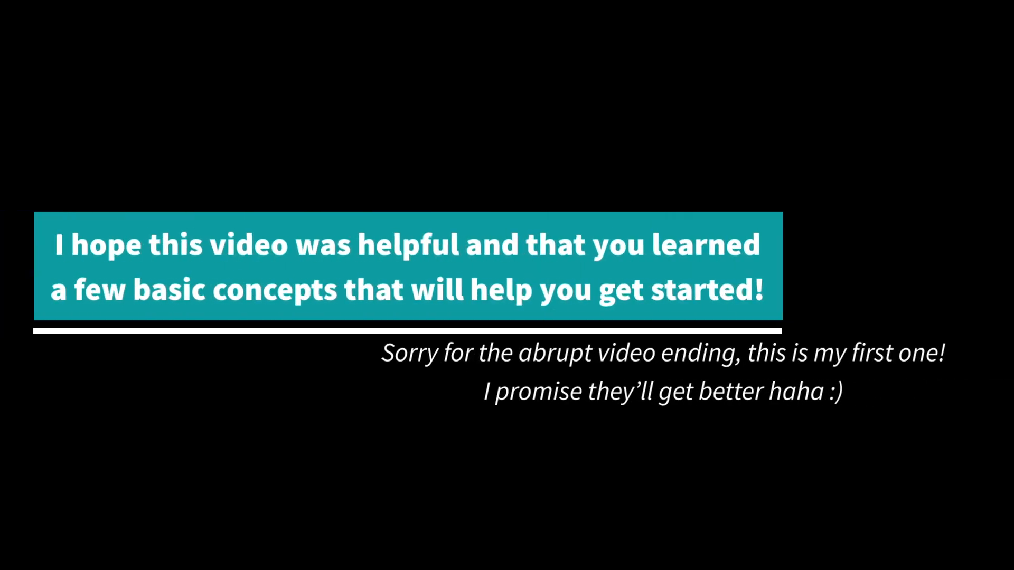